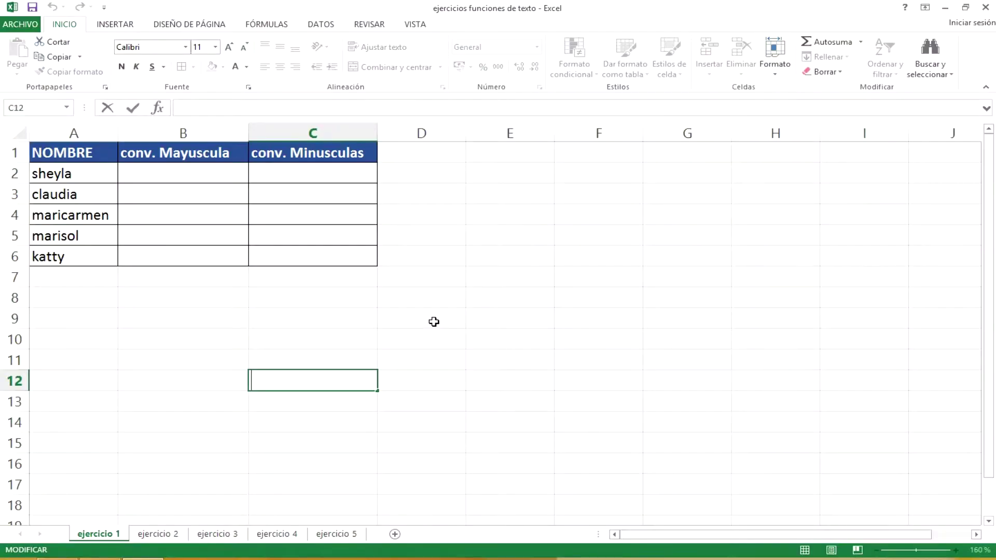
# - Fill conv. Mayuscula B2:B6 with =MAYUSC(A2) uppercase versions of the names
pyautogui.click(190, 174)
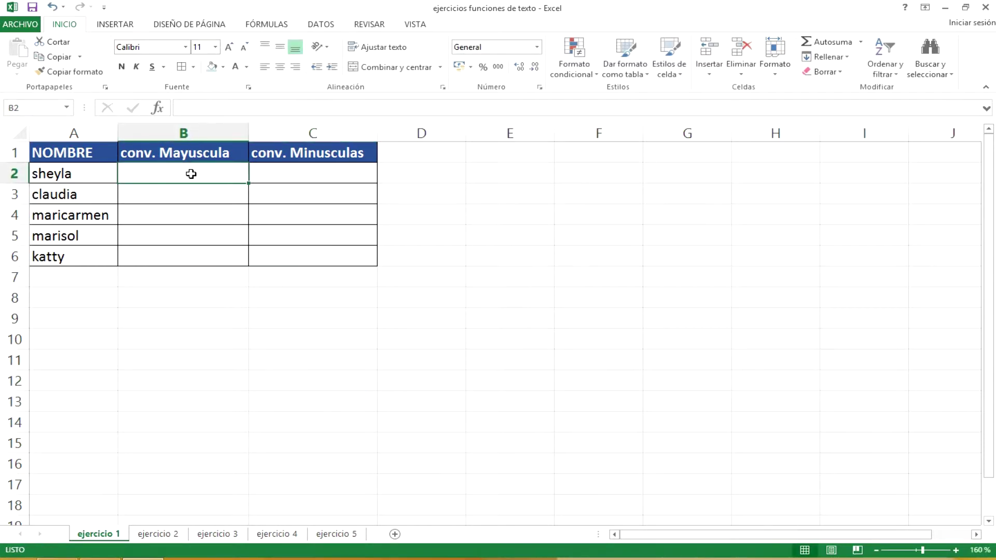
pyautogui.write('=mayu')
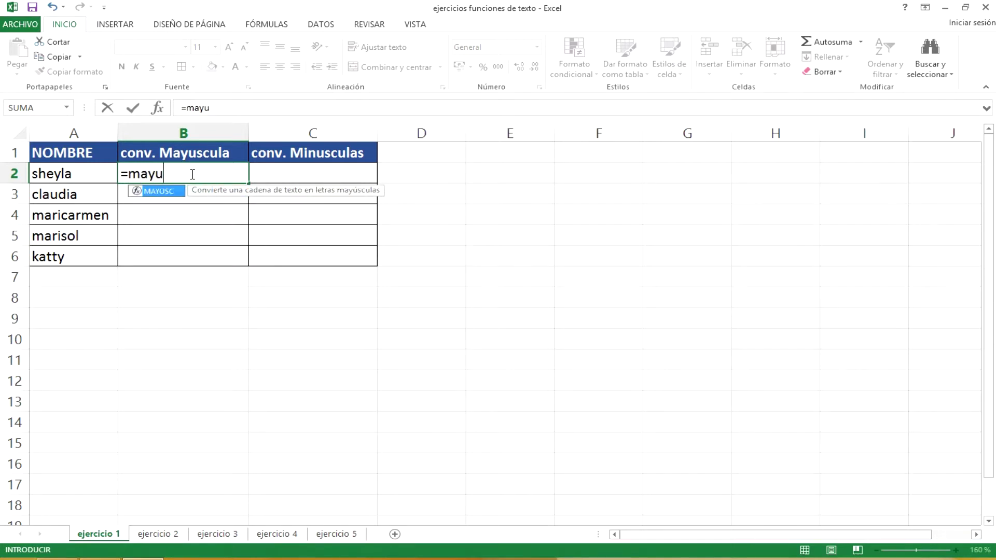
pyautogui.write('sc(')
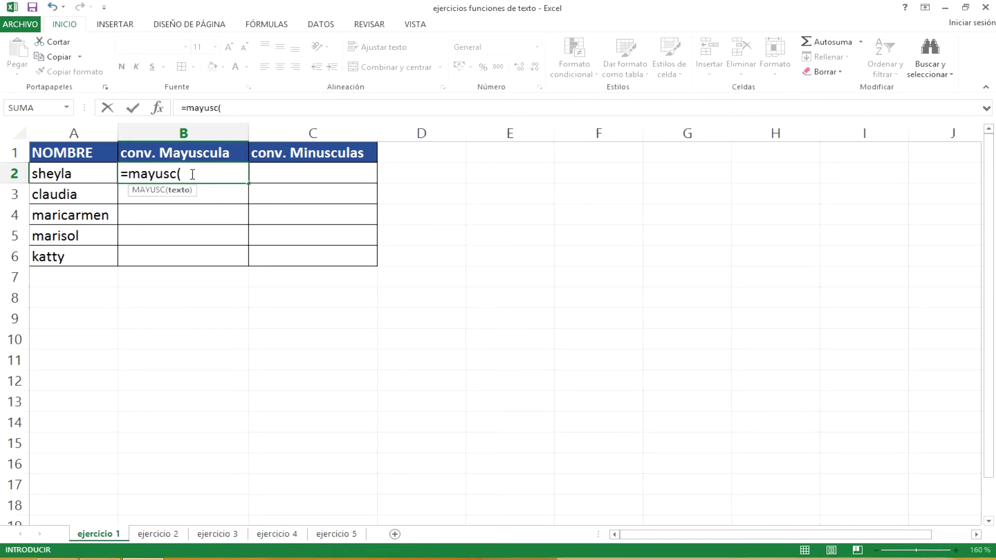
pyautogui.click(97, 175)
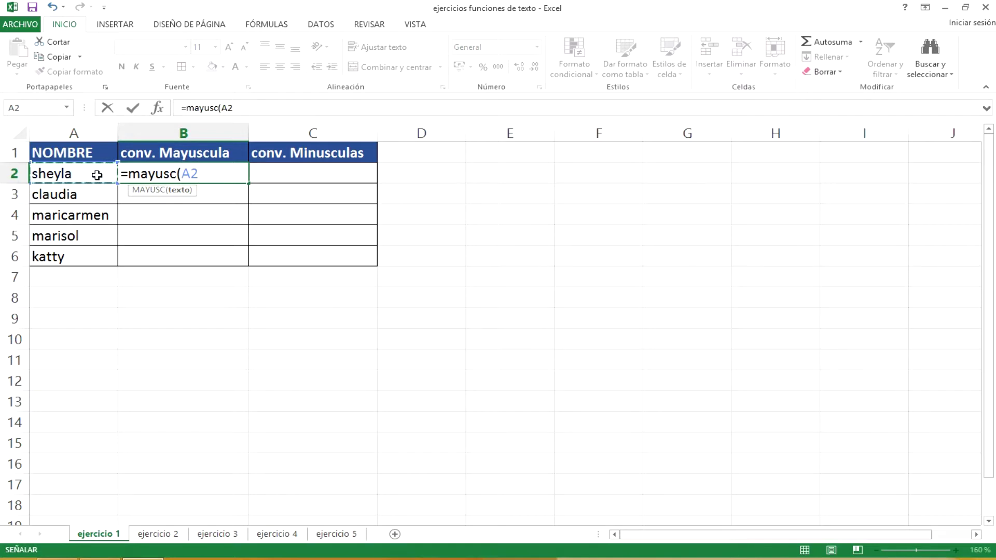
pyautogui.write(')')
pyautogui.press('Return')
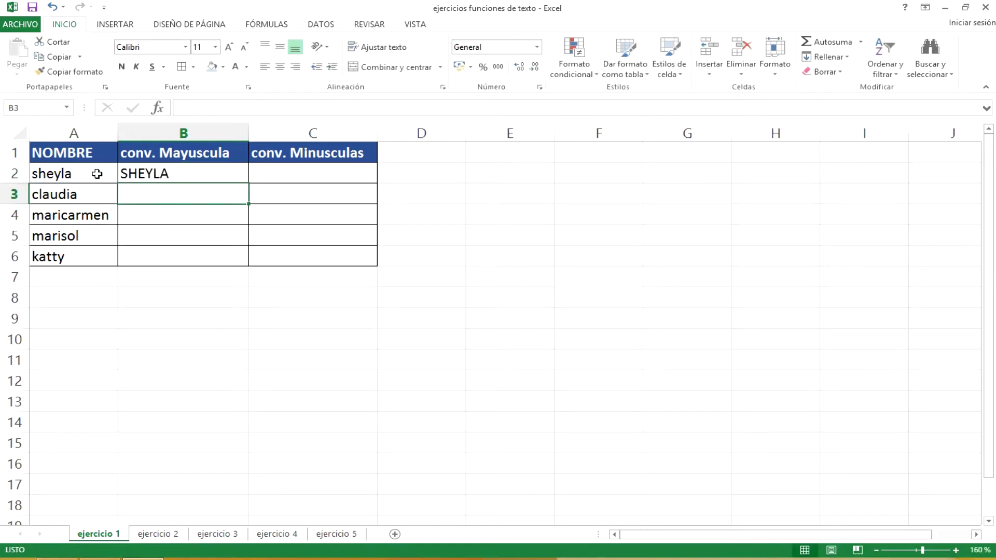
pyautogui.click(155, 176)
pyautogui.moveTo(248, 183); pyautogui.dragTo(238, 266)
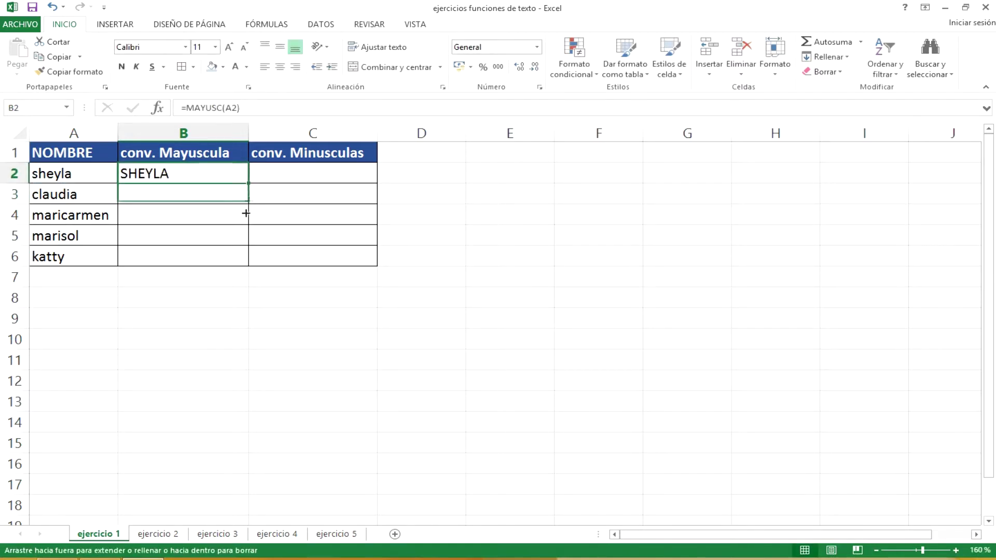
# - Fill conv. Minusculas C2:C6 with =MINUSC(B2) lowercase names, then go to ejercicio 2
pyautogui.doubleClick(289, 173)
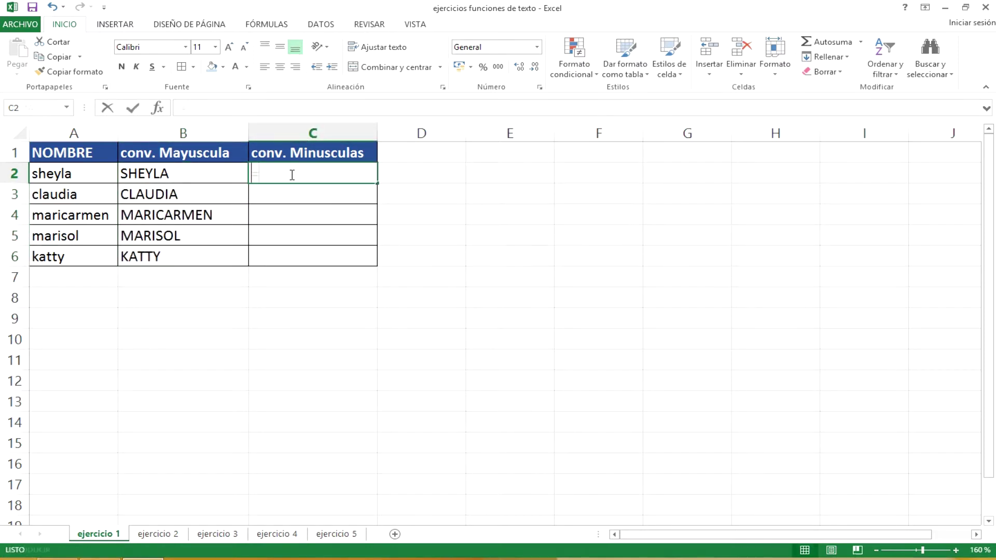
pyautogui.write('=m')
pyautogui.write('i')
pyautogui.press('BackSpace')
pyautogui.write('minusc')
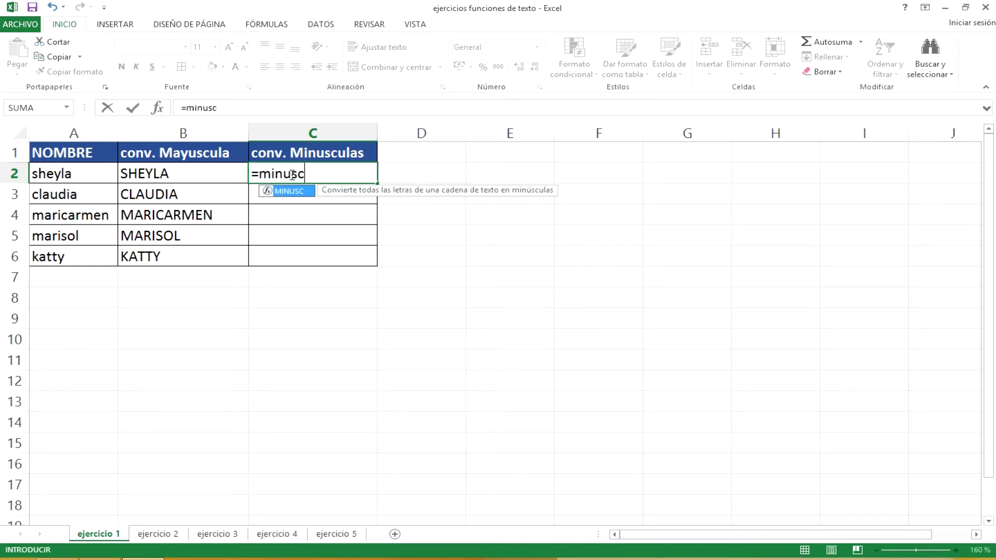
pyautogui.write('(')
pyautogui.click(207, 178)
pyautogui.write(')')
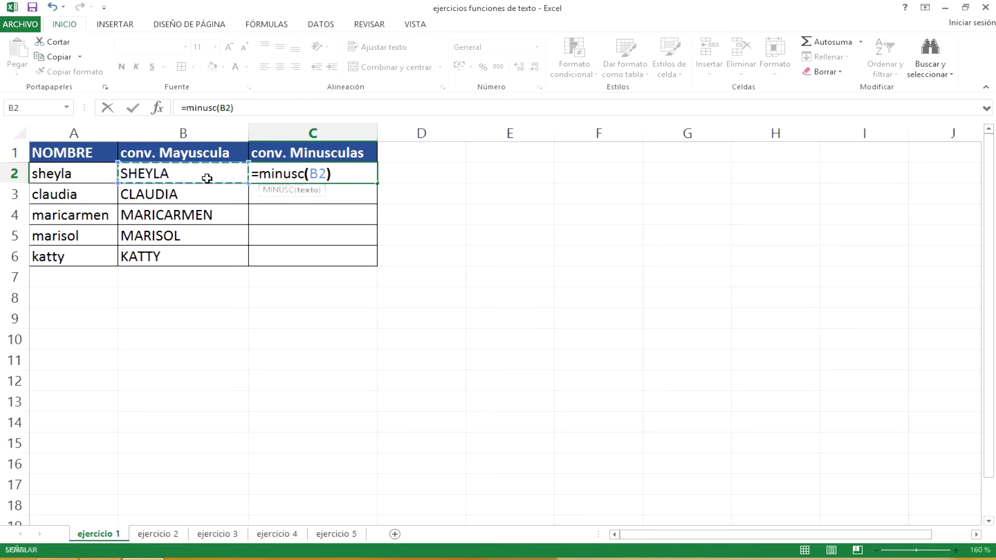
pyautogui.press('Return')
pyautogui.click(322, 173)
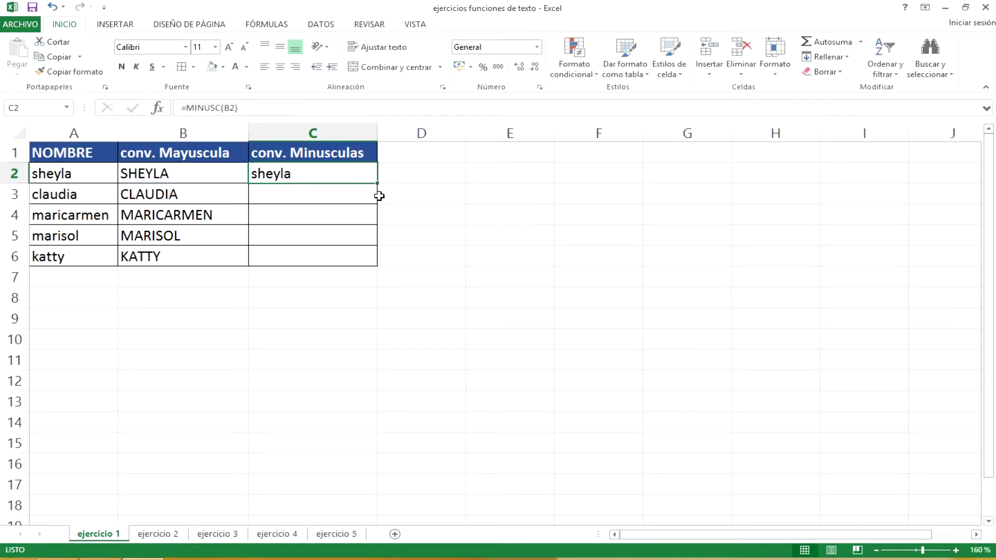
pyautogui.moveTo(378, 183); pyautogui.dragTo(364, 260)
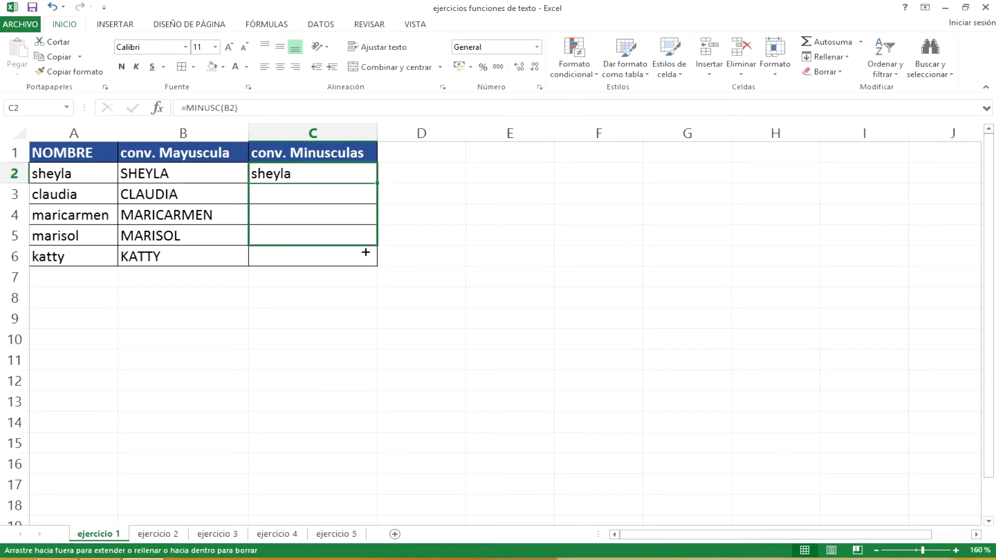
pyautogui.click(175, 534)
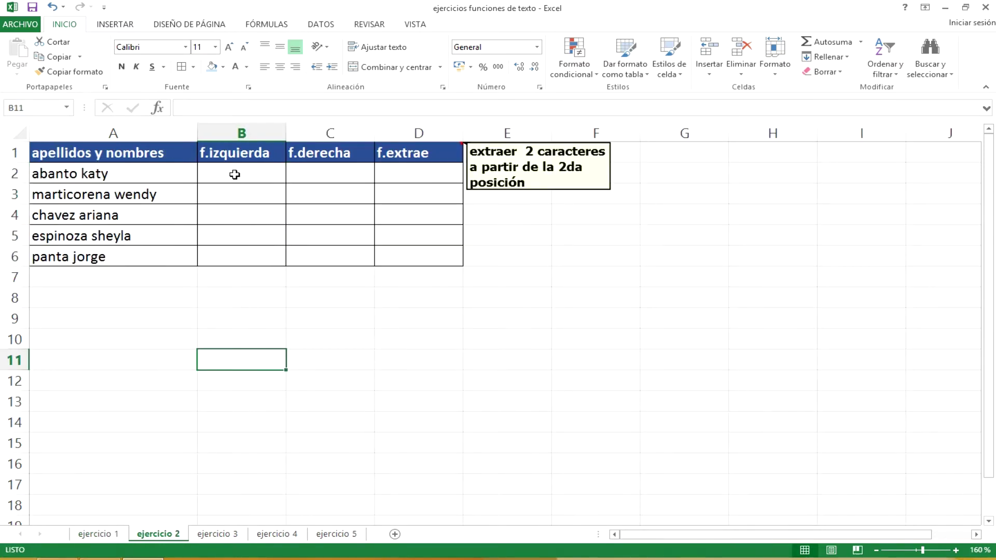
# - Fill f.izquierda B2:B6 with =IZQUIERDA(A2), each name's first letter
pyautogui.click(235, 175)
pyautogui.write('=izquie')
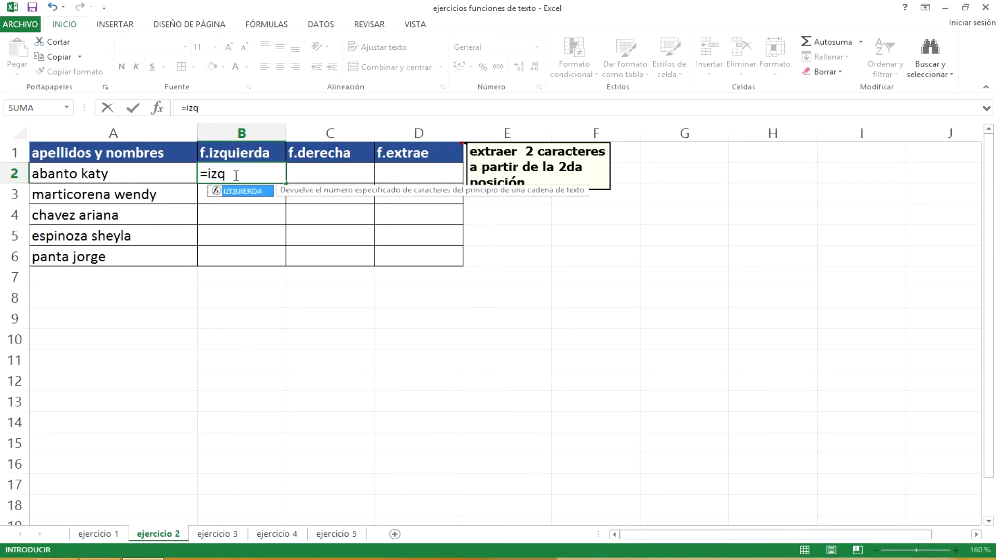
pyautogui.write('rda(')
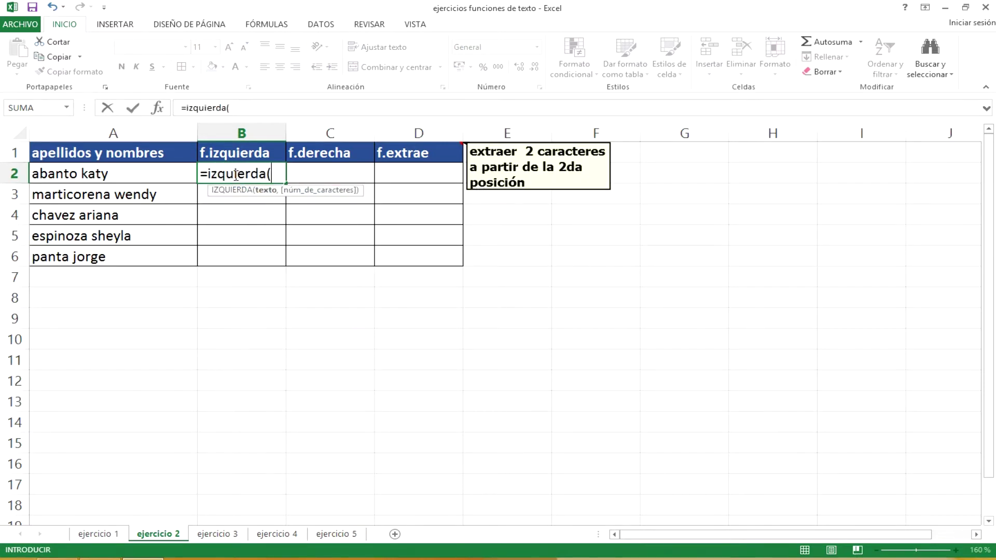
pyautogui.click(152, 175)
pyautogui.write(')')
pyautogui.press('Return')
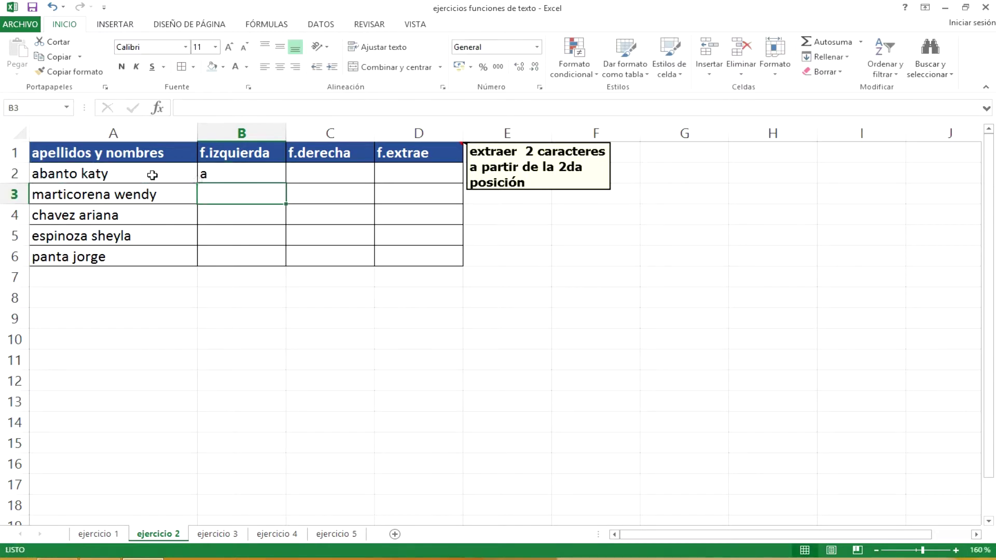
pyautogui.click(273, 178)
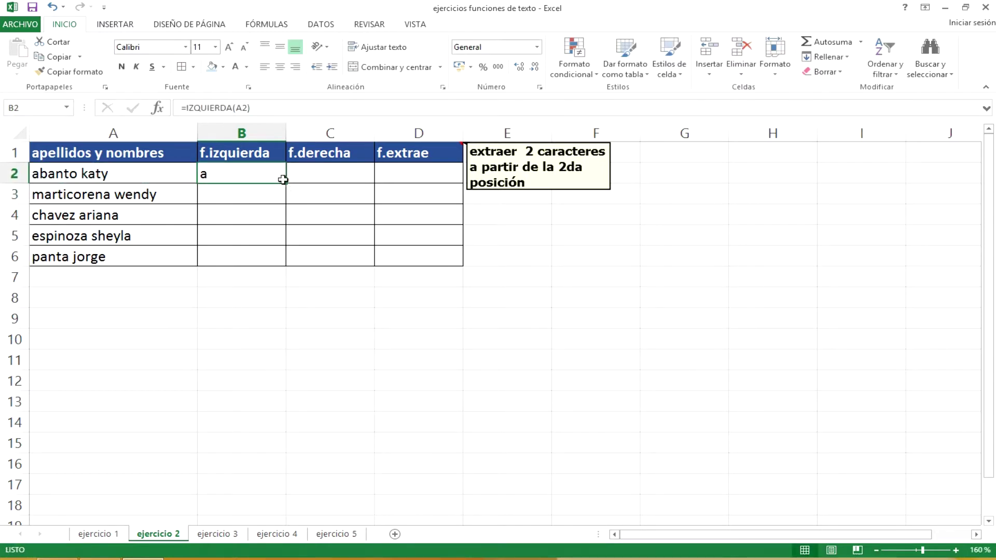
pyautogui.moveTo(286, 184); pyautogui.dragTo(283, 261)
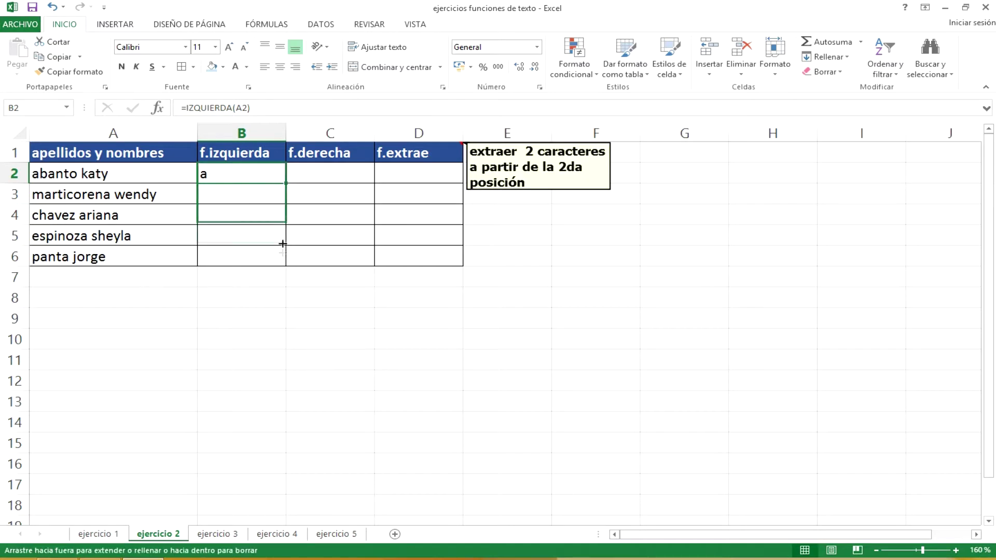
# - Fill f.derecha C2:C6 with =DERECHA(A2) last letters and widen column D
pyautogui.click(317, 176)
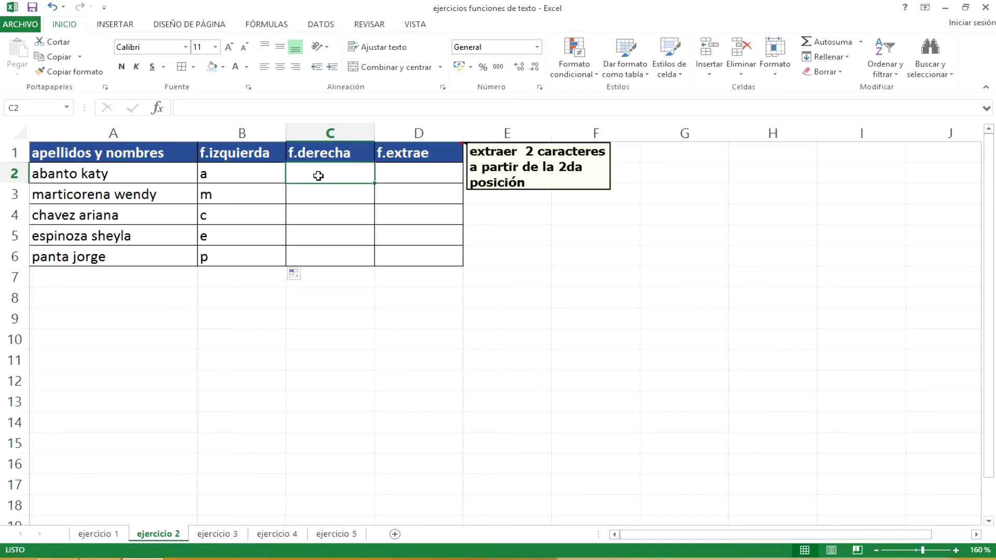
pyautogui.write('=der')
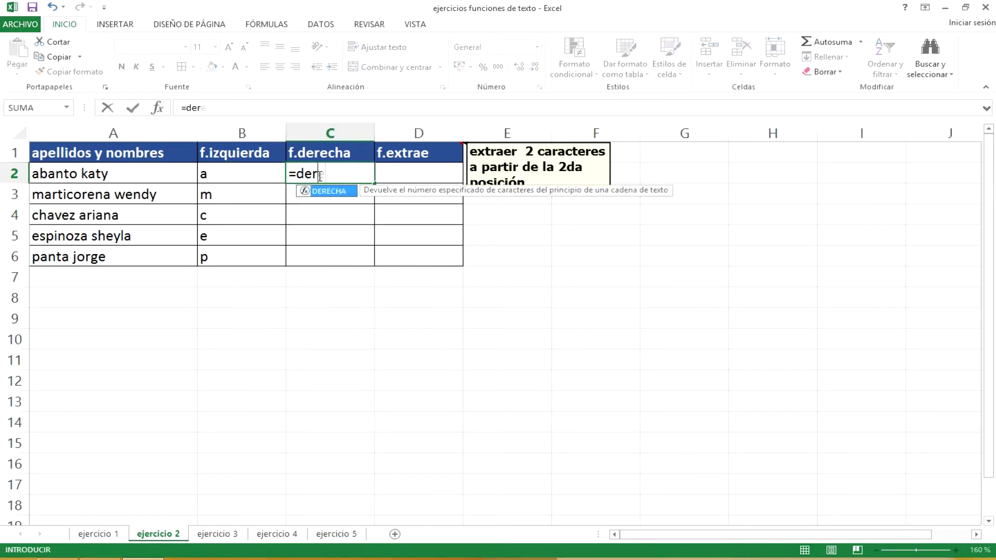
pyautogui.write('echa')
pyautogui.write('(')
pyautogui.click(161, 166)
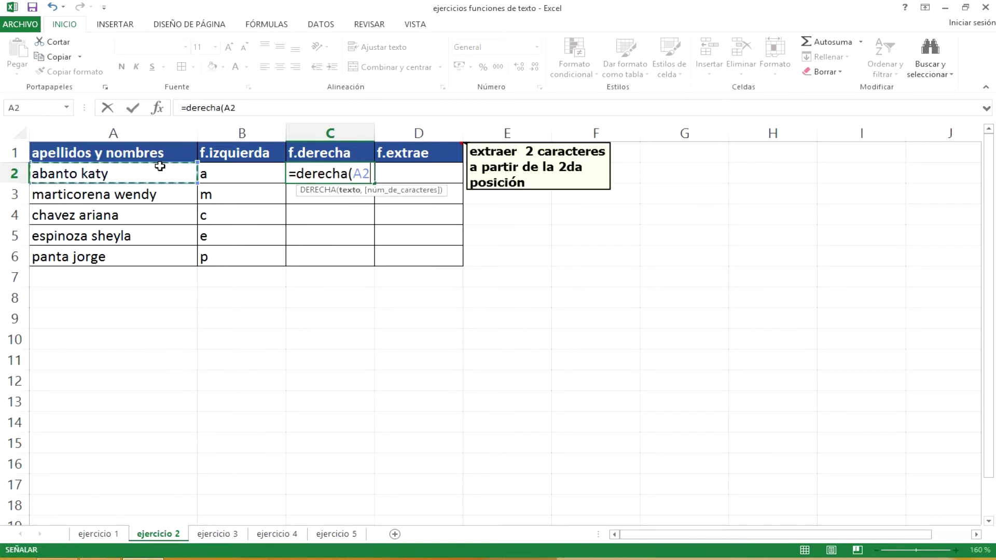
pyautogui.write(')')
pyautogui.press('Return')
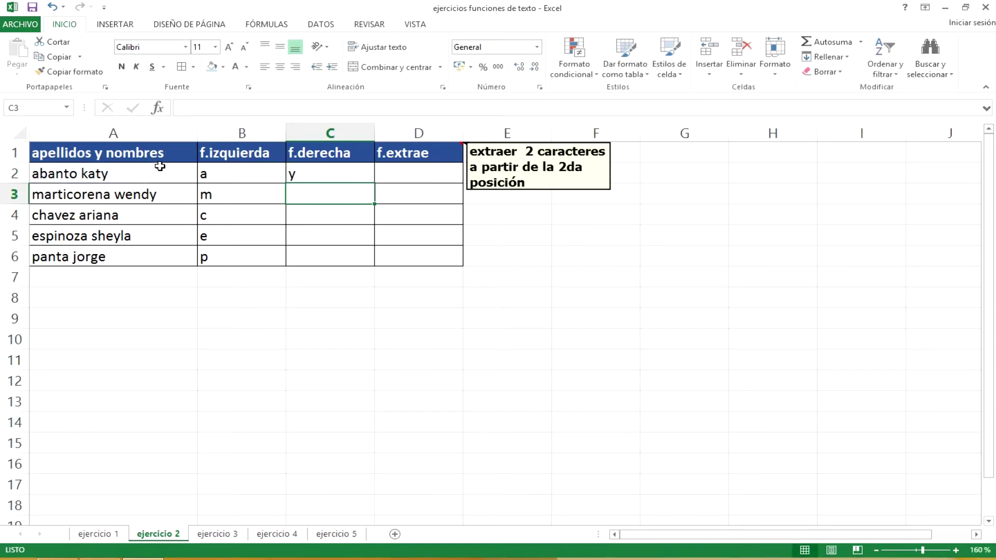
pyautogui.click(342, 178)
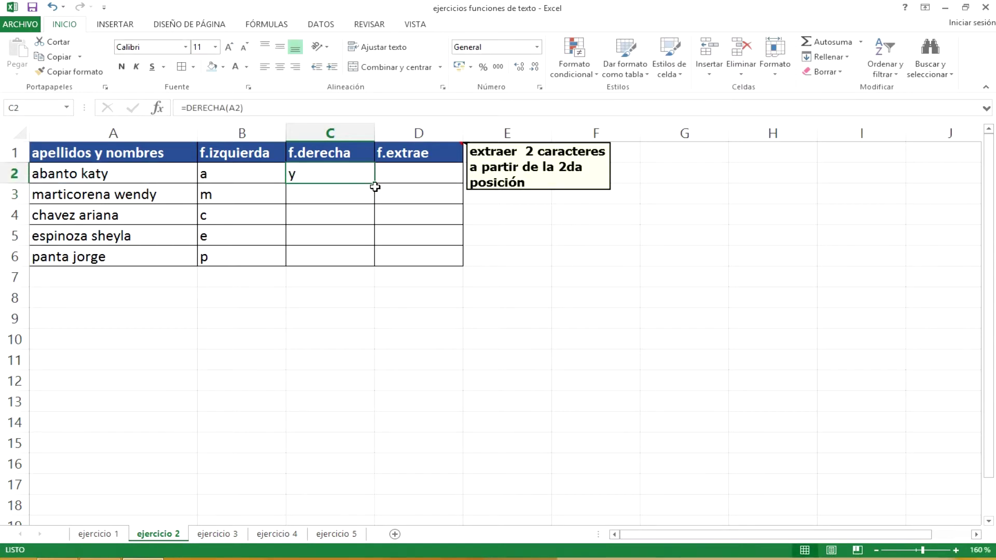
pyautogui.moveTo(374, 183); pyautogui.dragTo(374, 266)
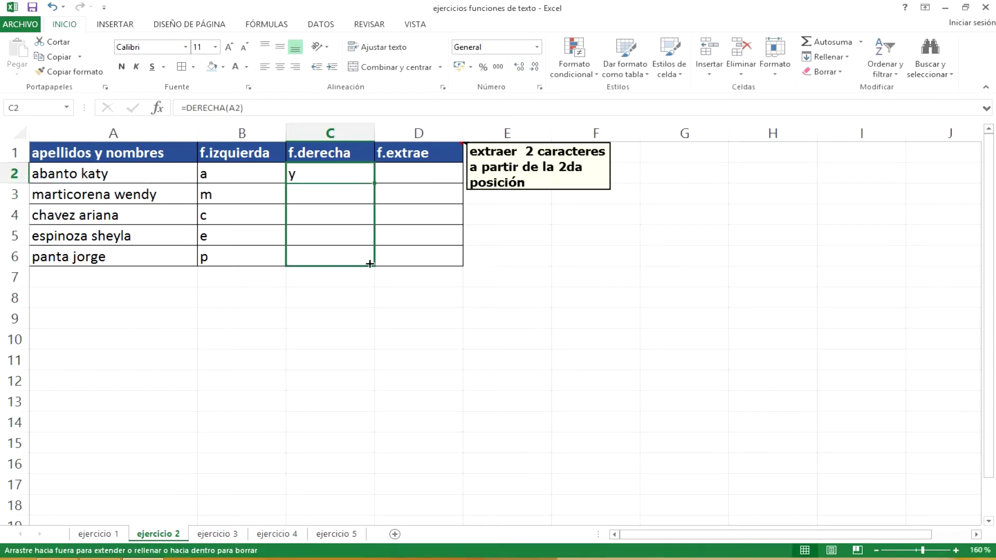
pyautogui.moveTo(463, 133); pyautogui.dragTo(475, 133)
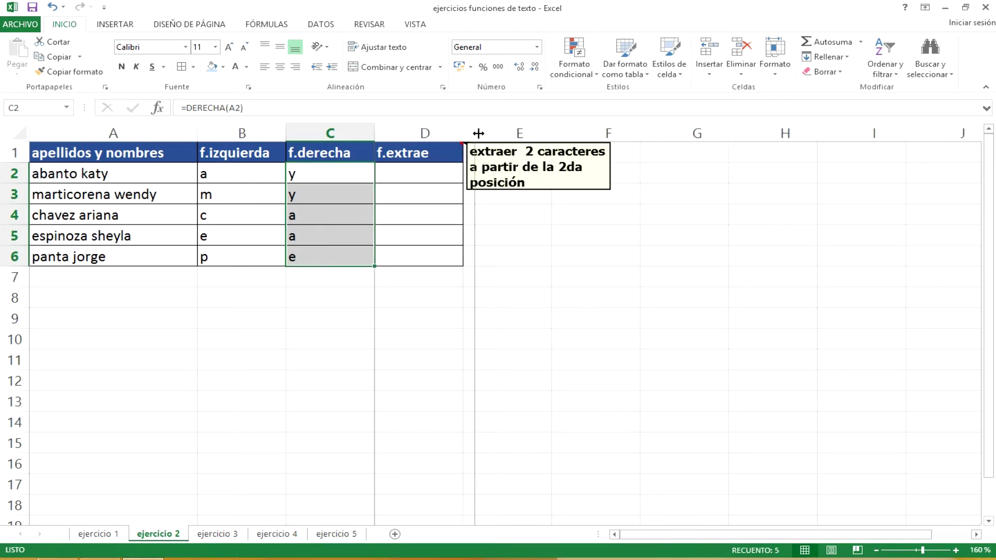
pyautogui.click(441, 170)
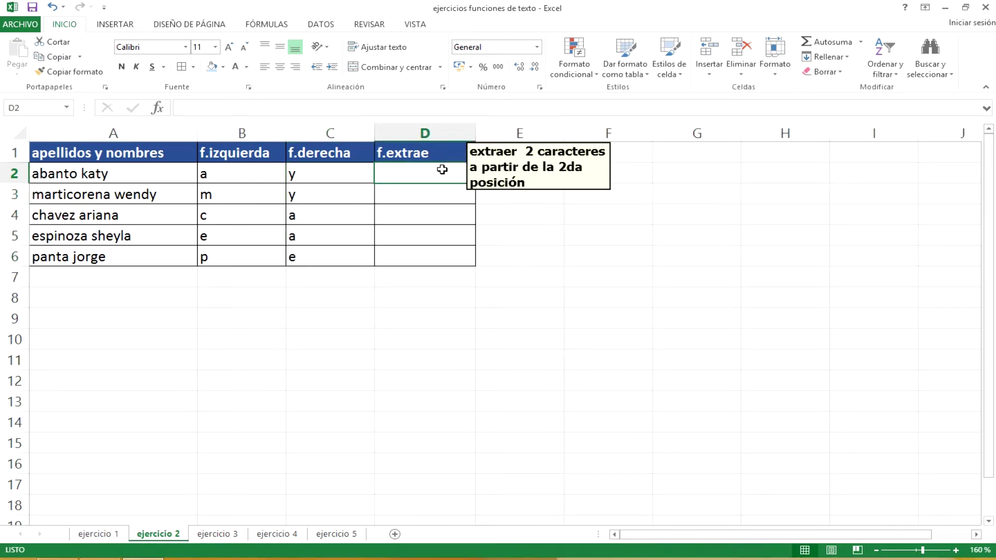
# - Move the instruction note clear of column D and enter =EXTRAE(A2,2,2) in D2
pyautogui.click(468, 155)
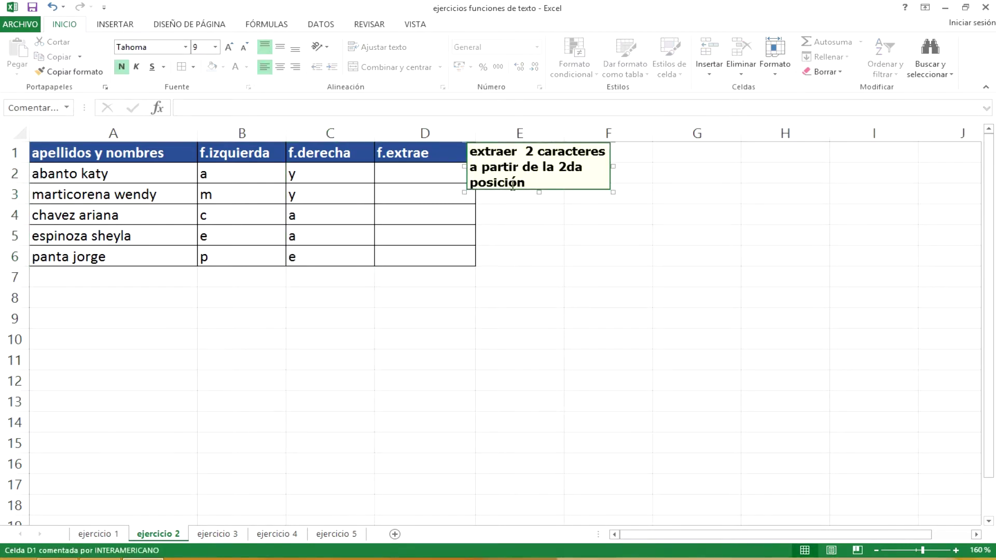
pyautogui.moveTo(513, 192); pyautogui.dragTo(559, 192)
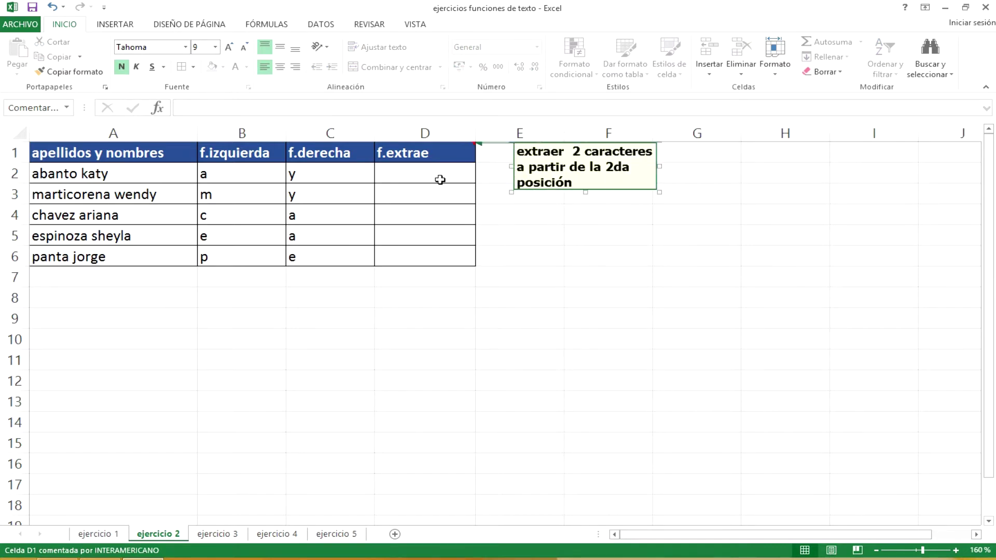
pyautogui.click(423, 174)
pyautogui.write('=')
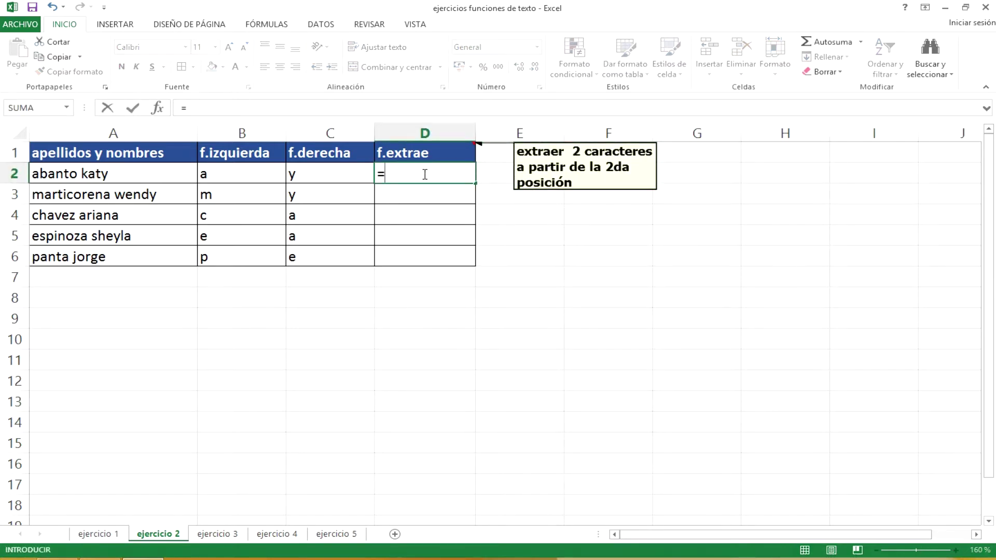
pyautogui.write('ext')
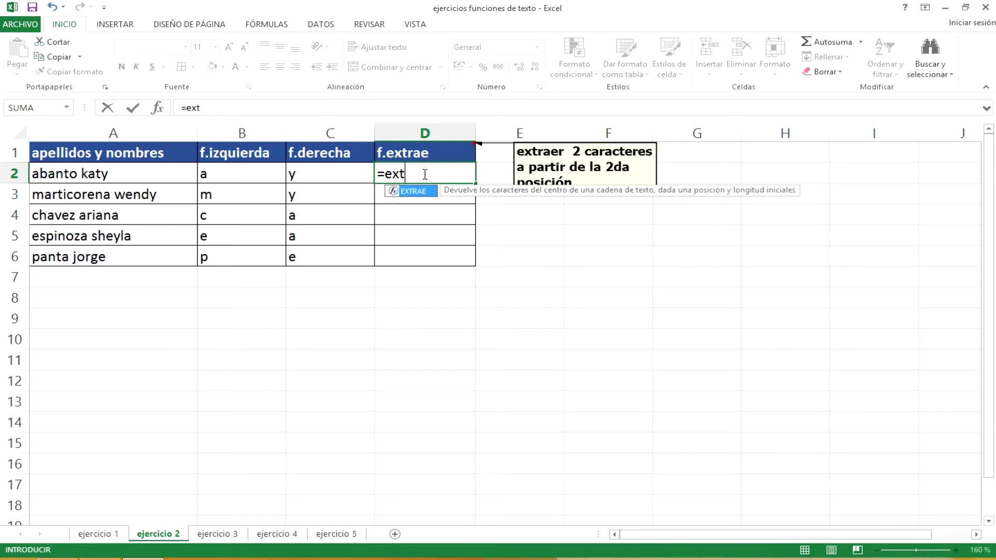
pyautogui.write('rae(')
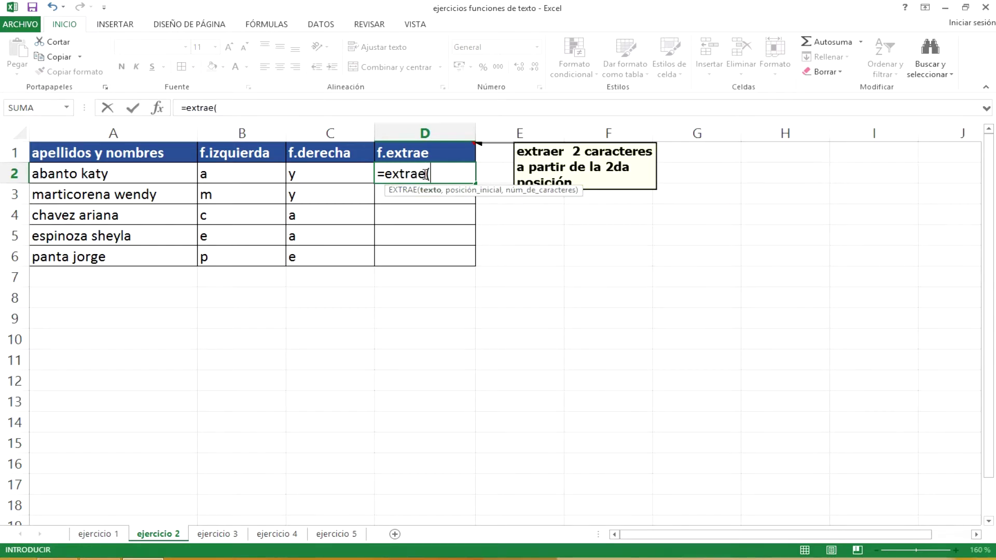
pyautogui.click(122, 178)
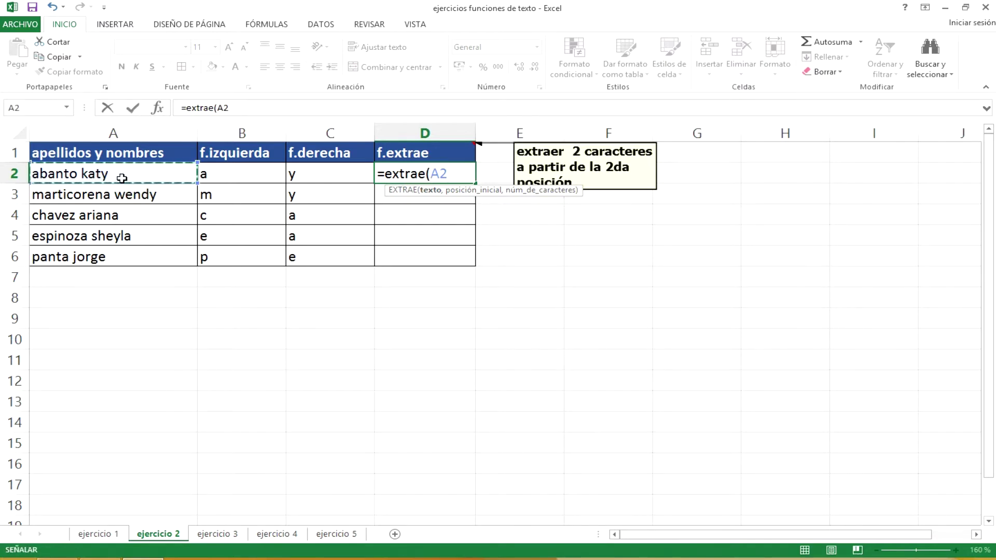
pyautogui.write(',2,2')
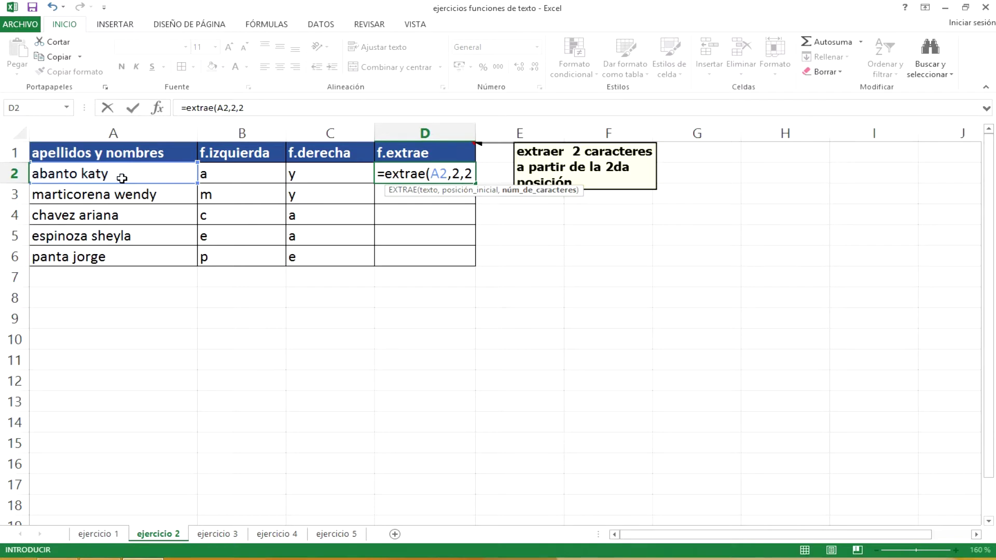
pyautogui.write(')')
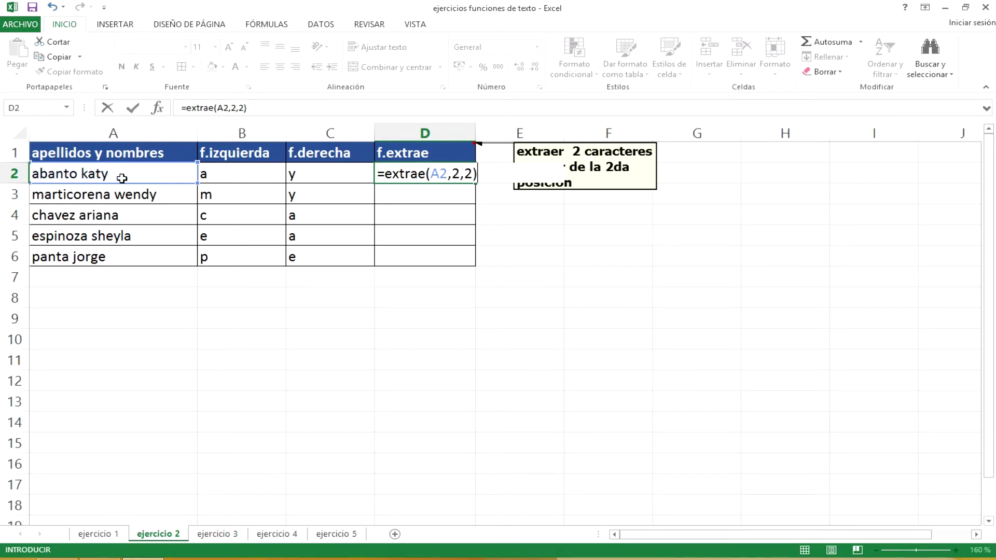
pyautogui.press('Return')
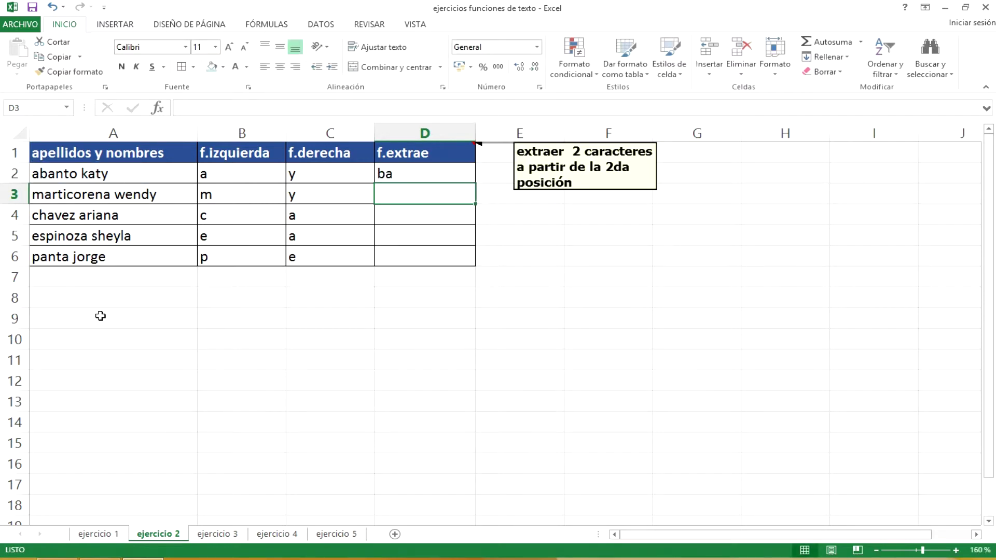
# - Copy D2's formula down to D6, giving ba, ar, ha, sp, an
pyautogui.click(423, 176)
pyautogui.moveTo(476, 182); pyautogui.dragTo(475, 265)
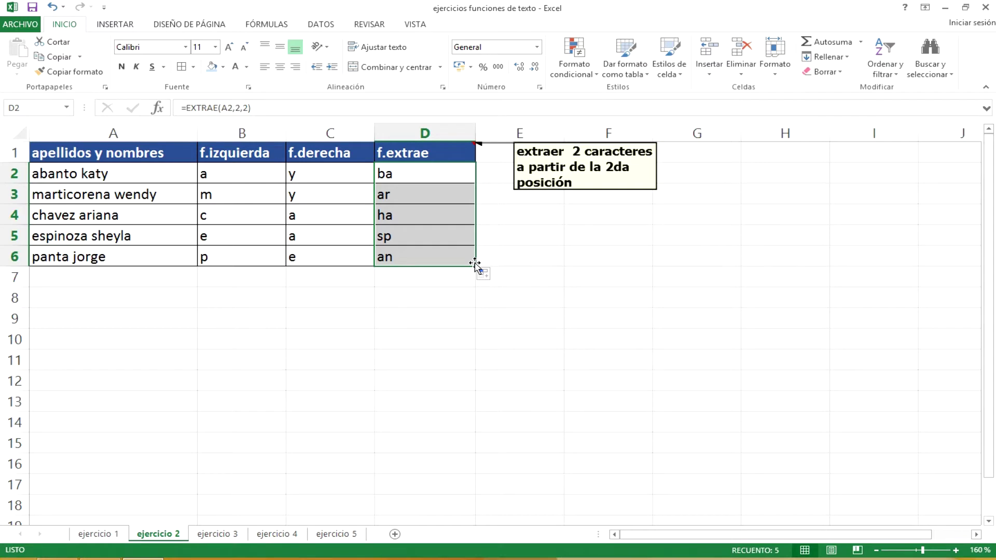
pyautogui.click(423, 347)
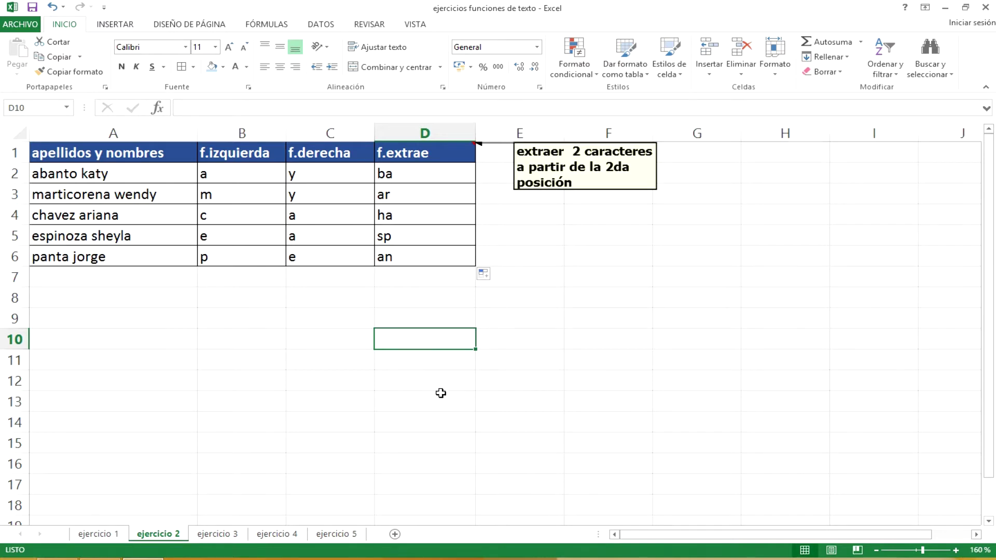
# - On ejercicio 3, fill B2:B6 with =ENCONTRAR(" ",A2), showing 7, 12, 7, 9, 6
pyautogui.click(227, 537)
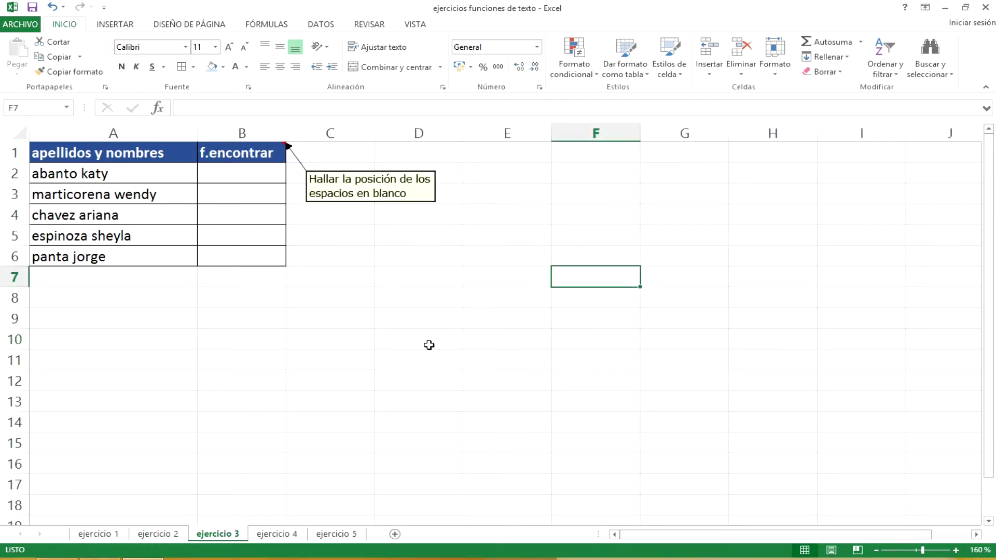
pyautogui.click(429, 345)
pyautogui.click(266, 178)
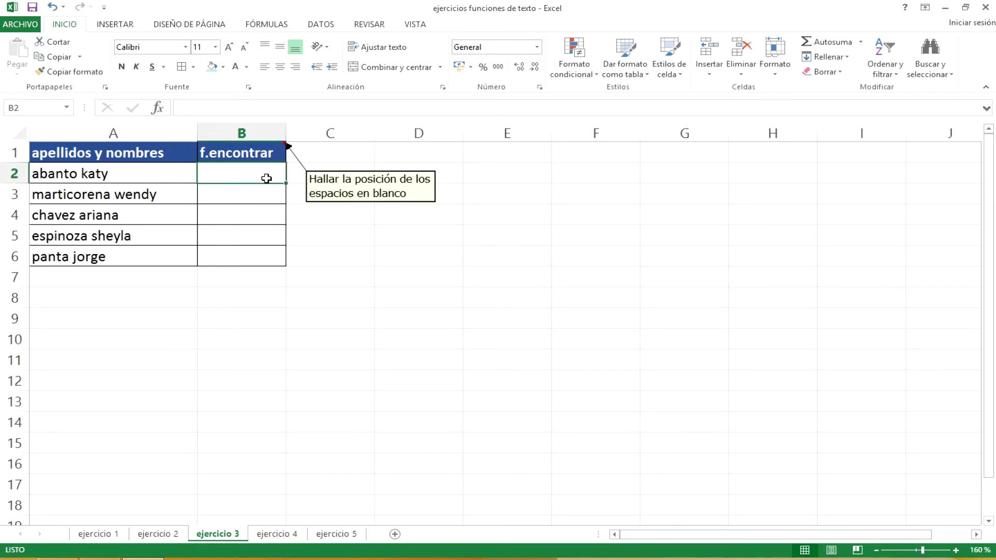
pyautogui.write('=encontrar')
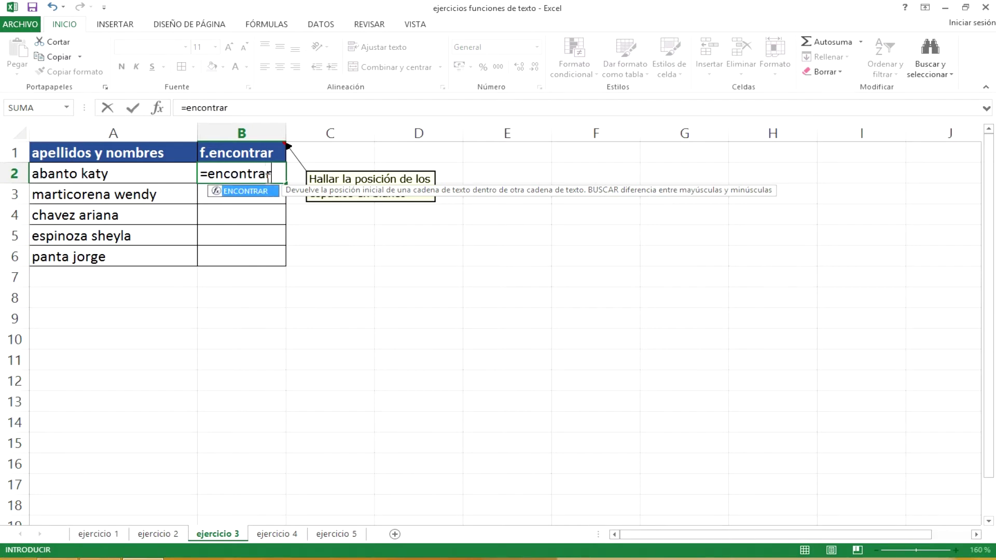
pyautogui.write('(')
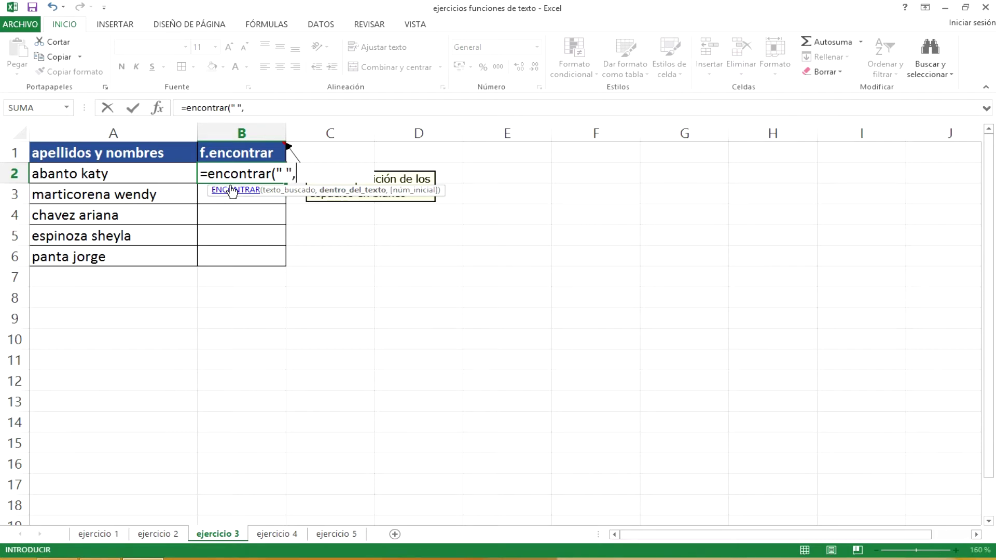
pyautogui.write(',')
pyautogui.click(152, 172)
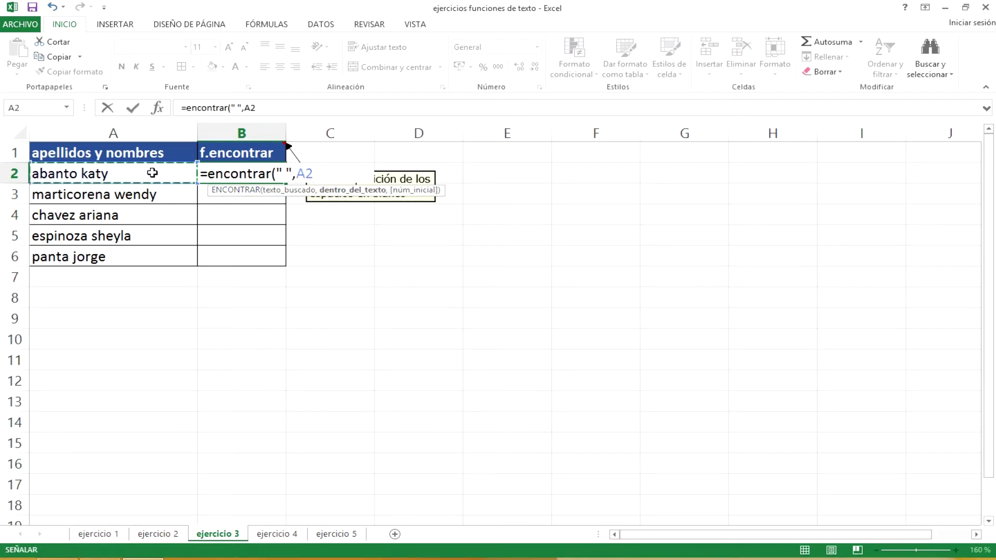
pyautogui.write(')')
pyautogui.press('Return')
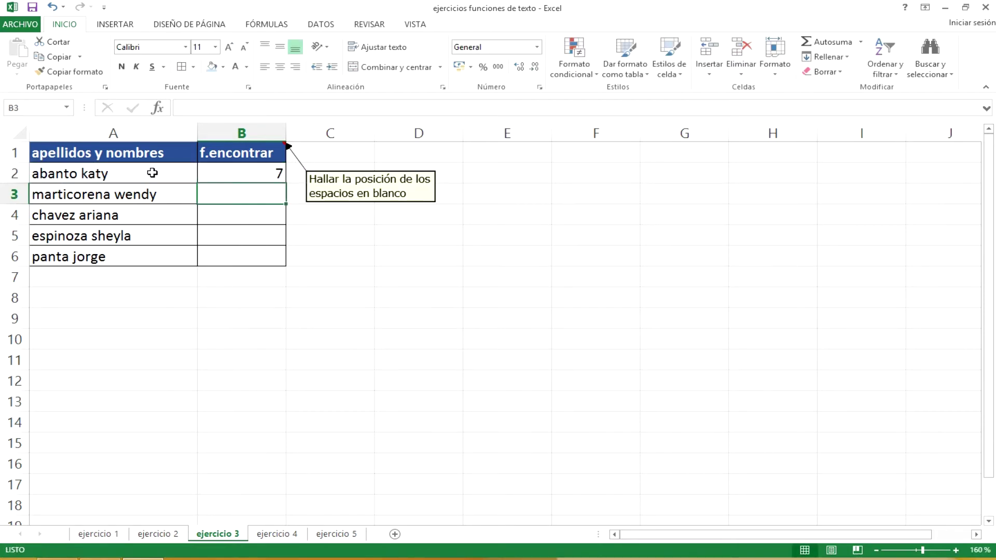
pyautogui.click(236, 171)
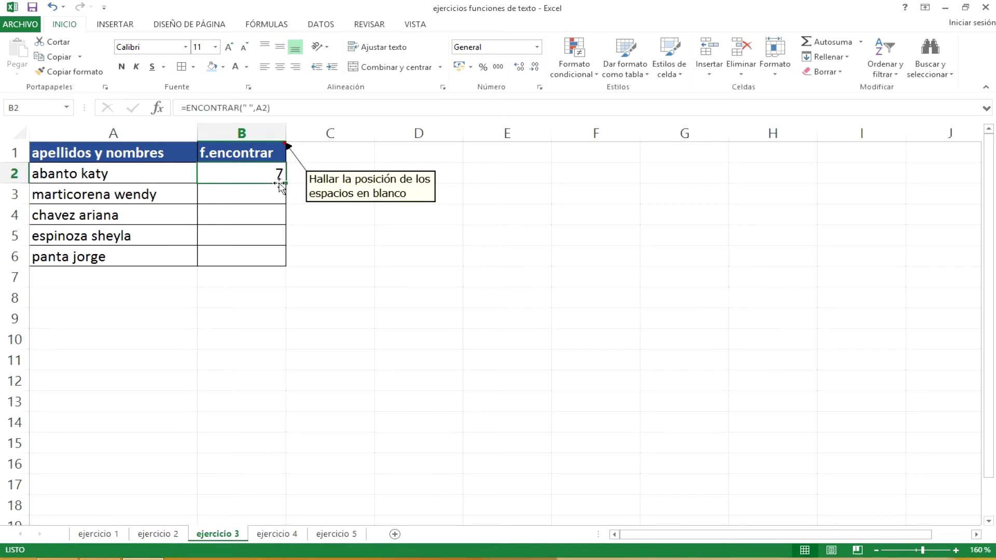
pyautogui.moveTo(285, 184); pyautogui.dragTo(280, 263)
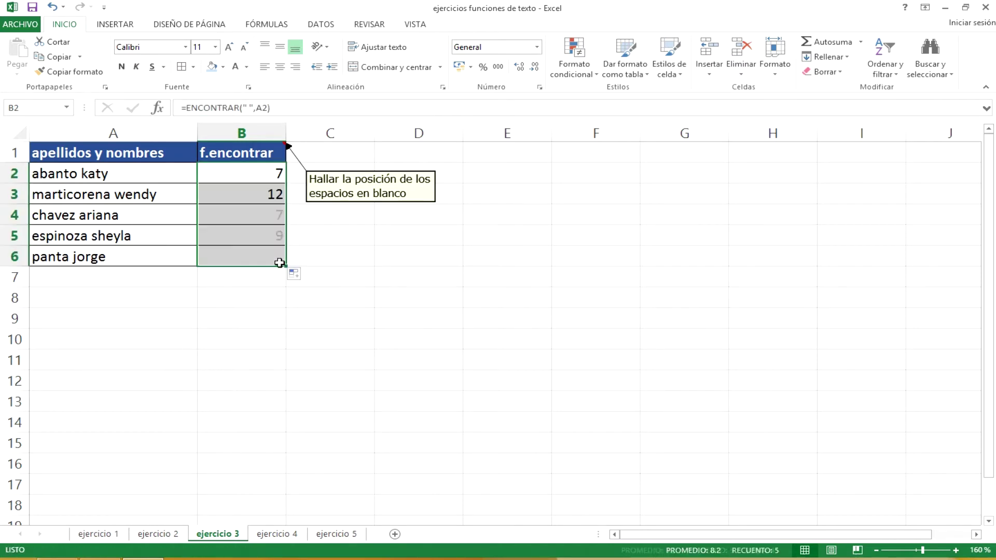
pyautogui.click(301, 346)
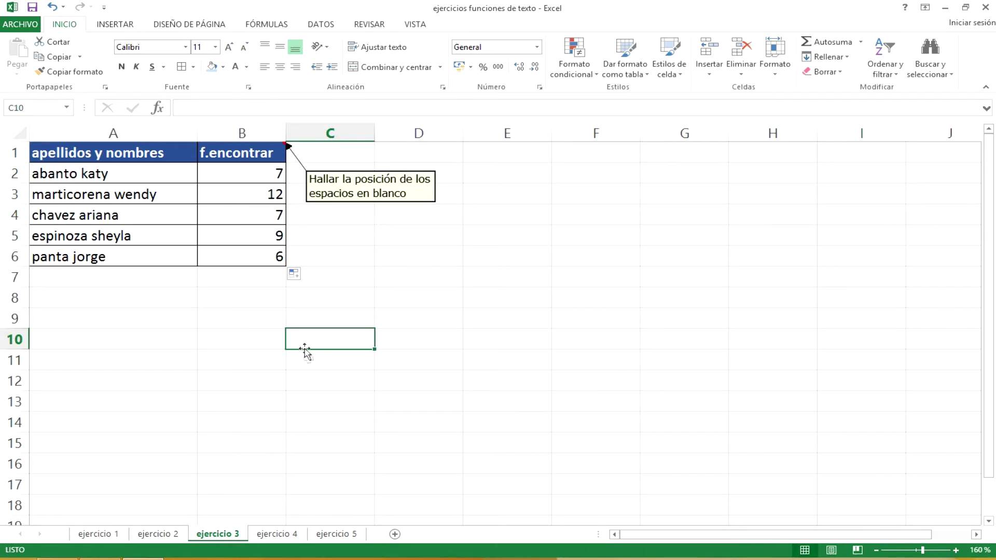
# - On ejercicio 4, fill B2:B6 with =LARGO(A2) lengths 11, 17, 13, 15, 11, then open ejercicio 5
pyautogui.click(288, 534)
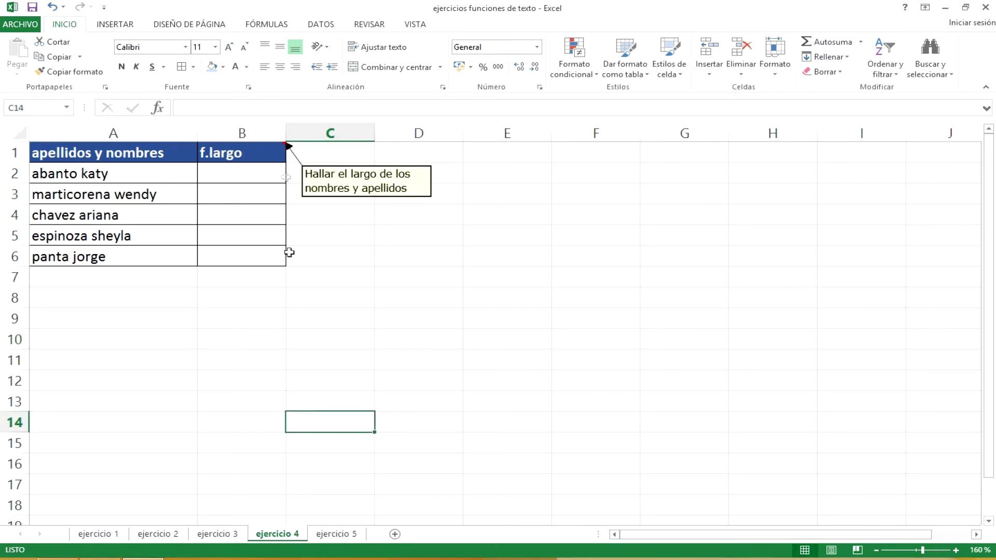
pyautogui.click(244, 194)
pyautogui.click(243, 173)
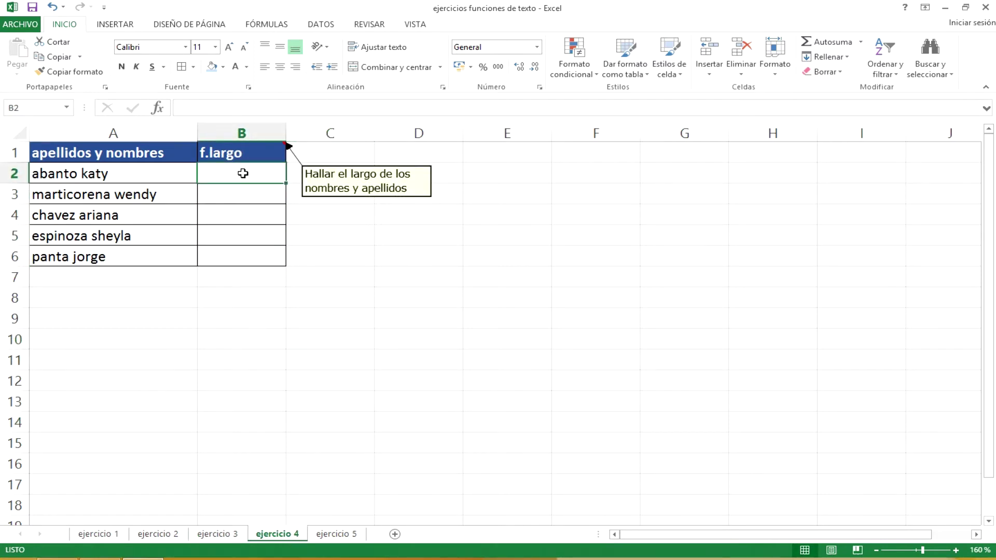
pyautogui.write('=largo')
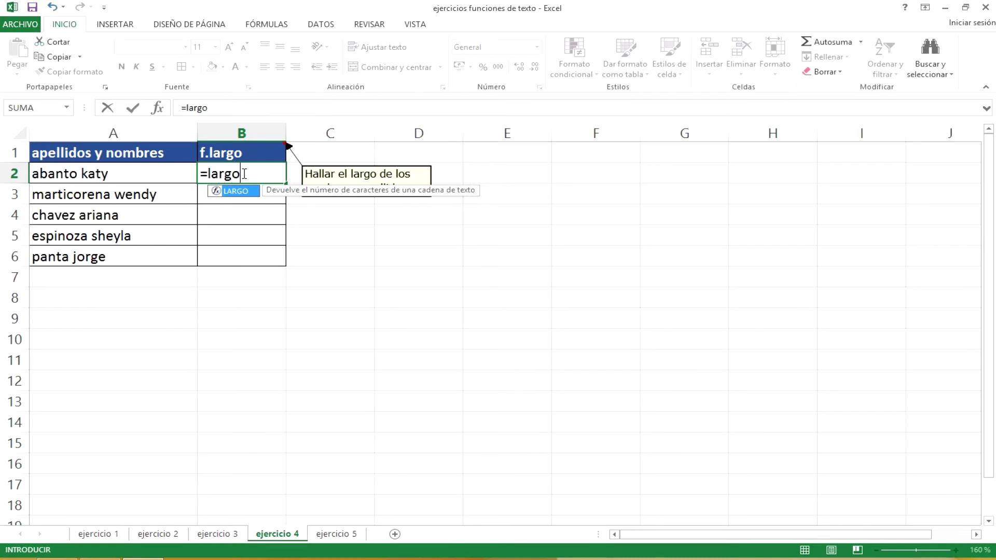
pyautogui.write('(')
pyautogui.click(134, 173)
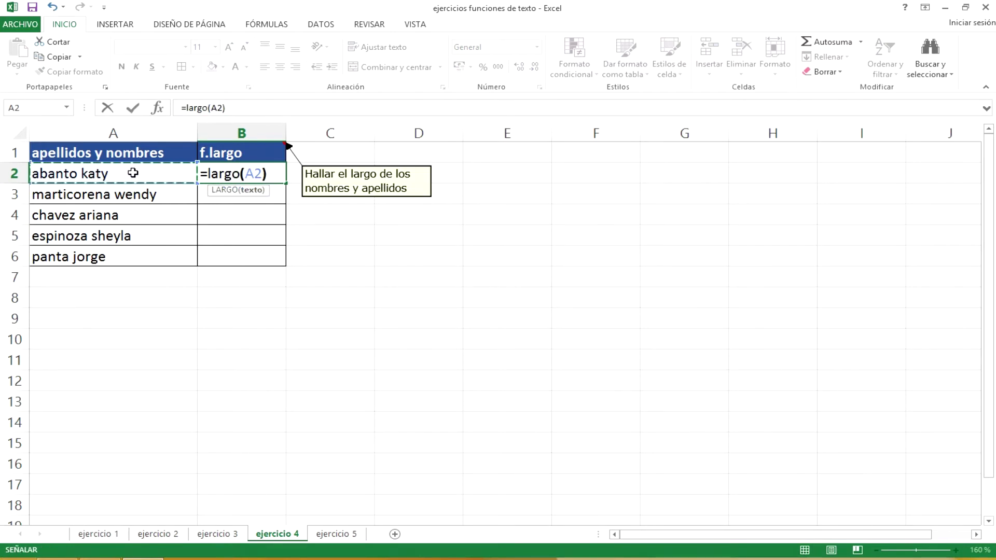
pyautogui.press('Return')
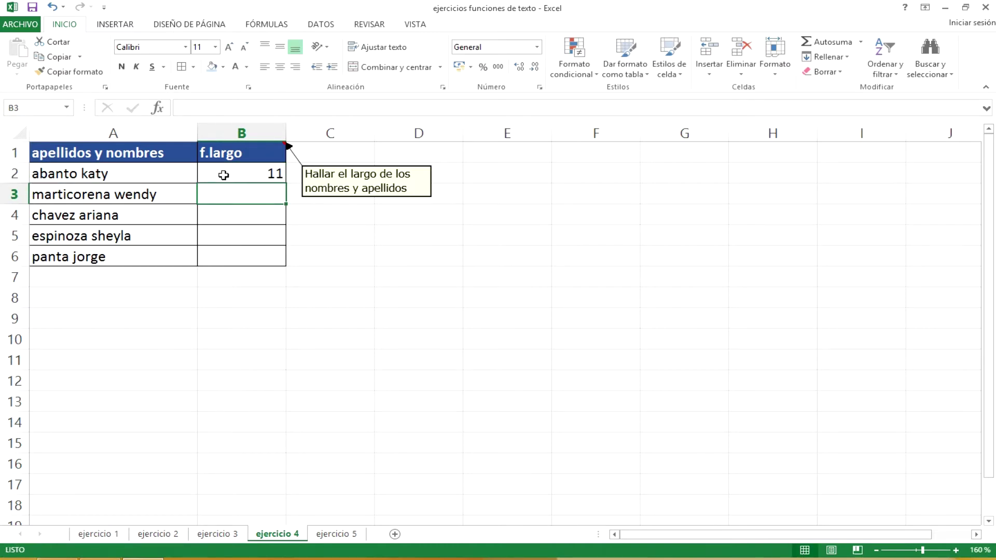
pyautogui.click(224, 176)
pyautogui.moveTo(286, 185); pyautogui.dragTo(287, 262)
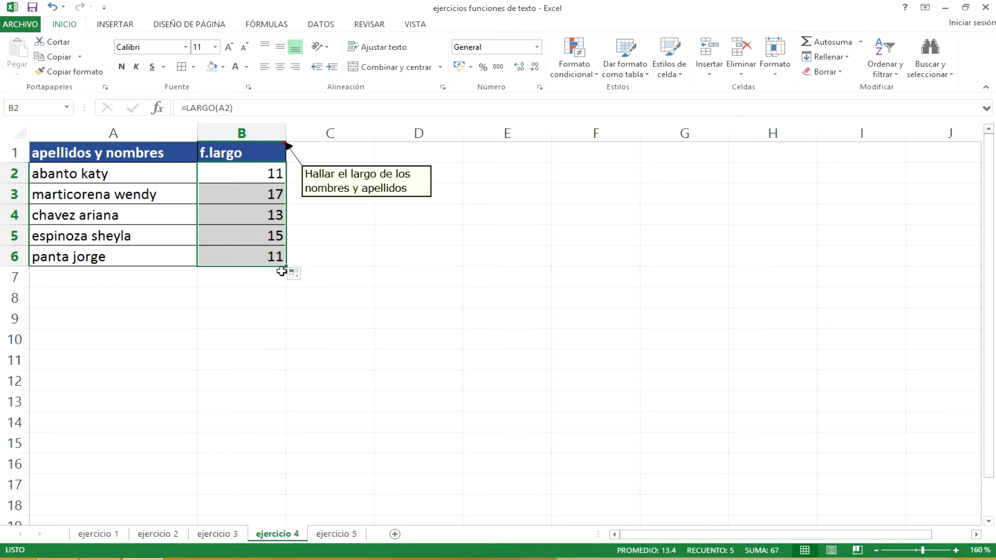
pyautogui.click(333, 534)
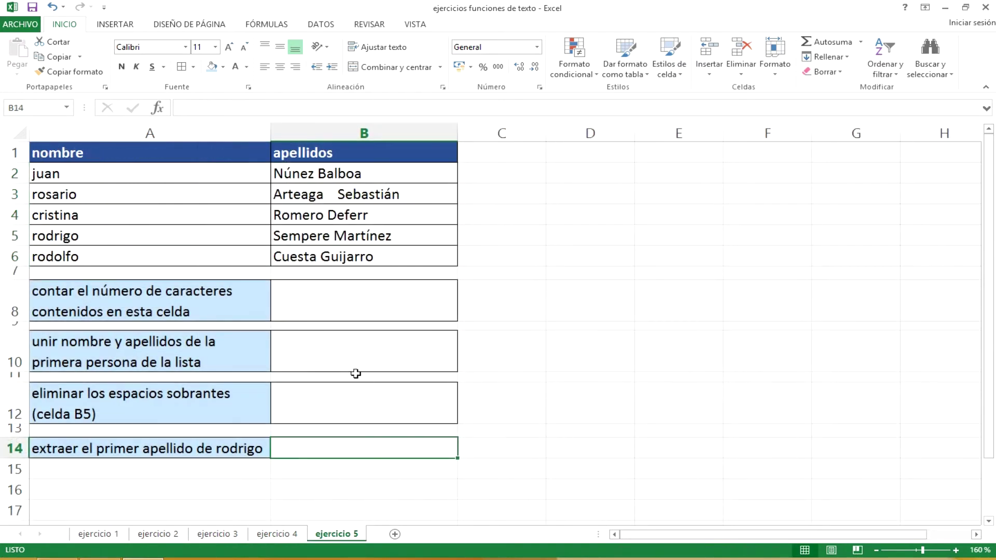
# - Enter =LARGO(A8) in B8, returning 55 characters for the task text
pyautogui.click(344, 305)
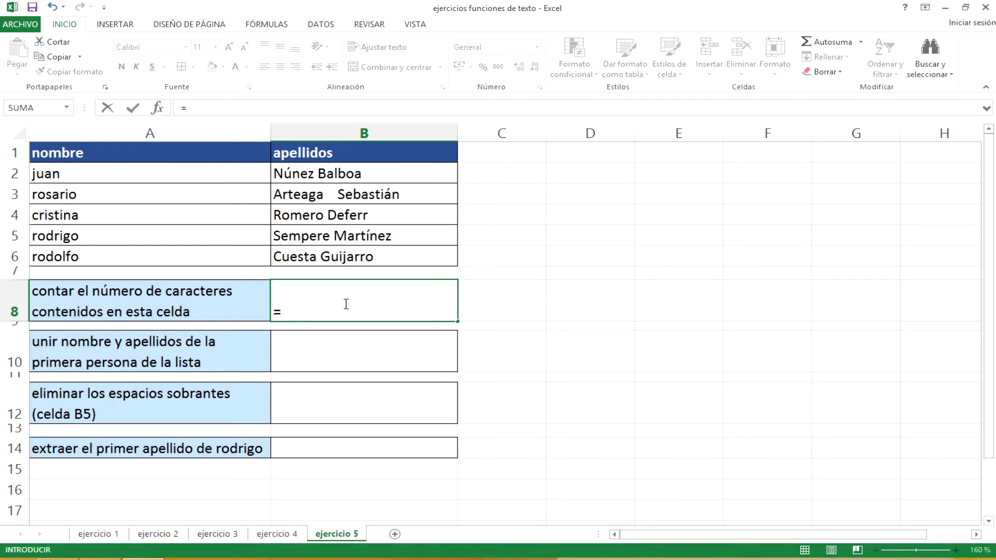
pyautogui.write('largo')
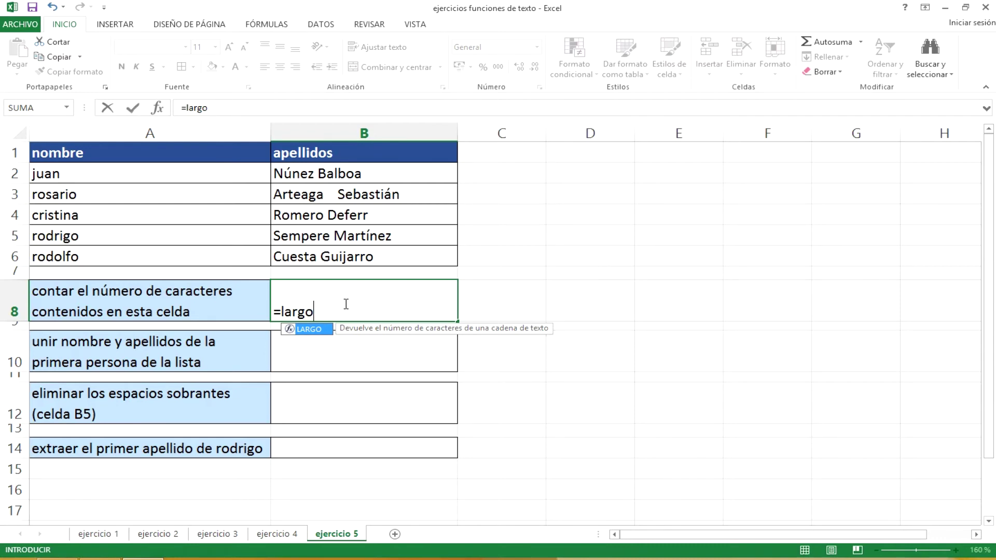
pyautogui.write('(')
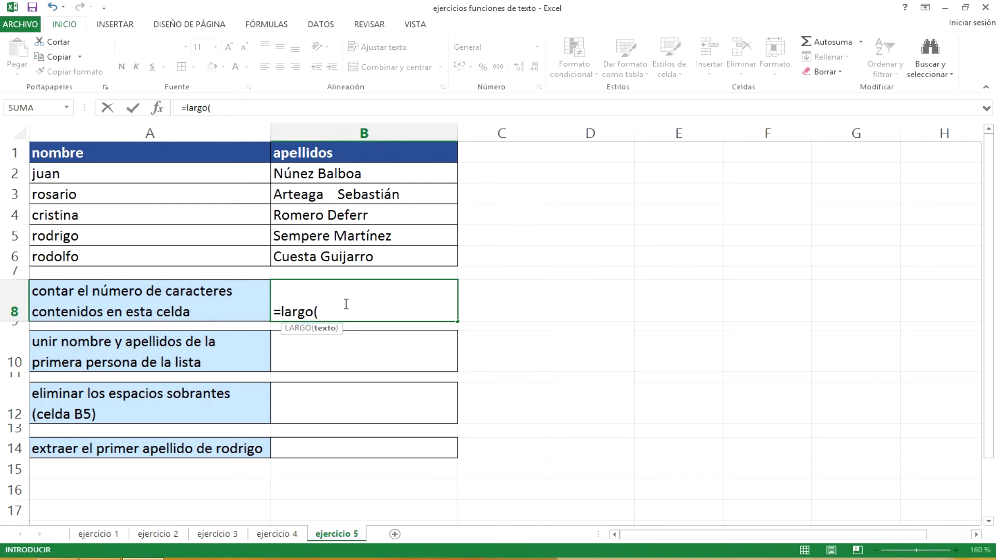
pyautogui.click(202, 309)
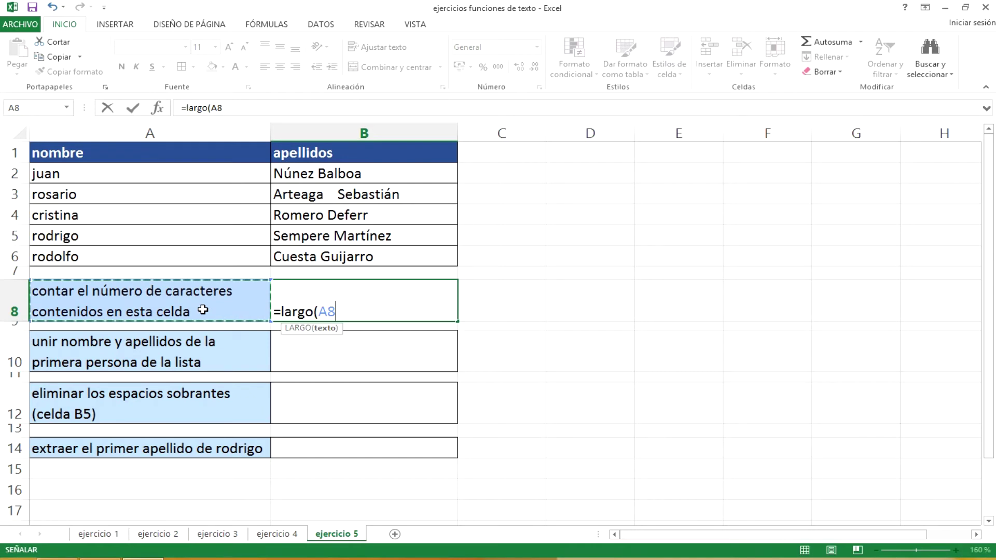
pyautogui.hotkey('ctrl', 'Return')
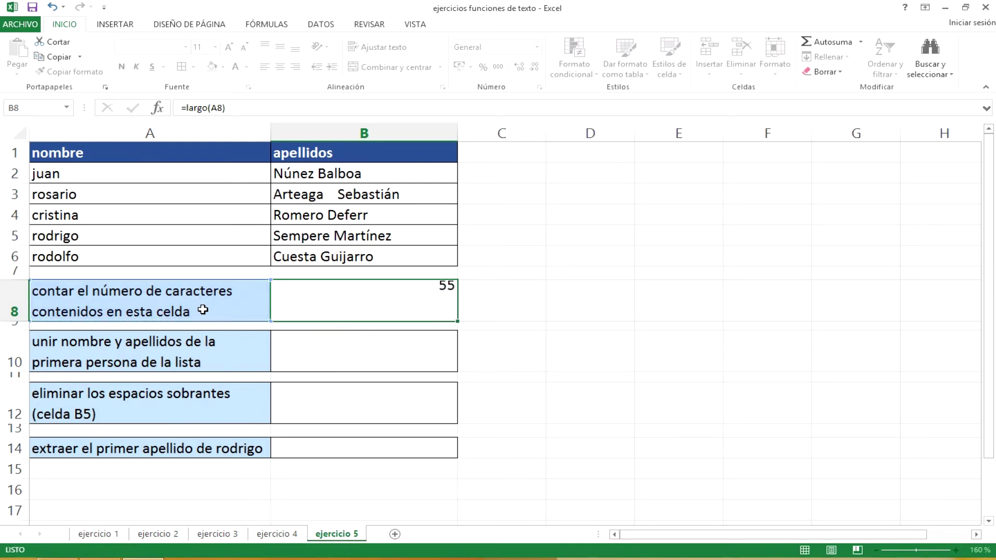
pyautogui.click(343, 305)
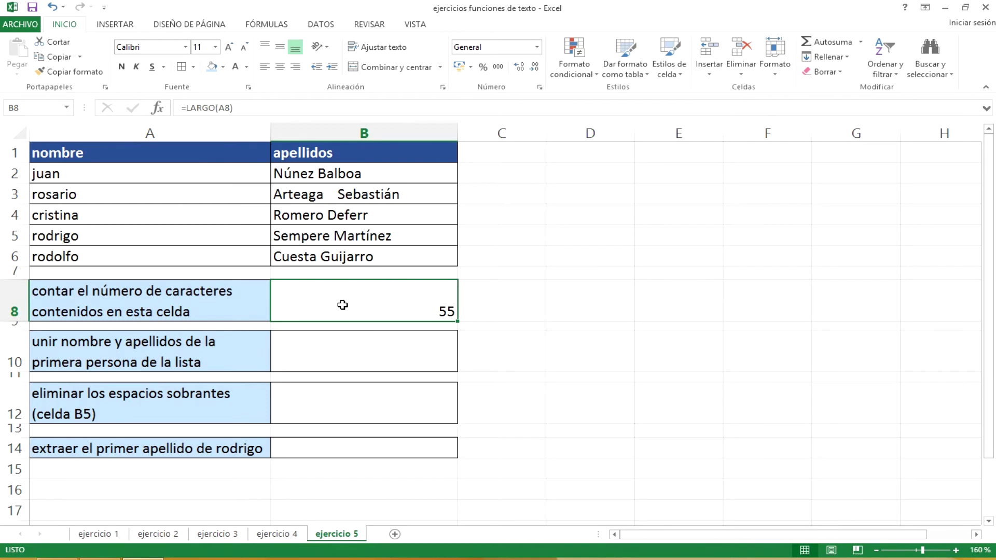
pyautogui.click(325, 359)
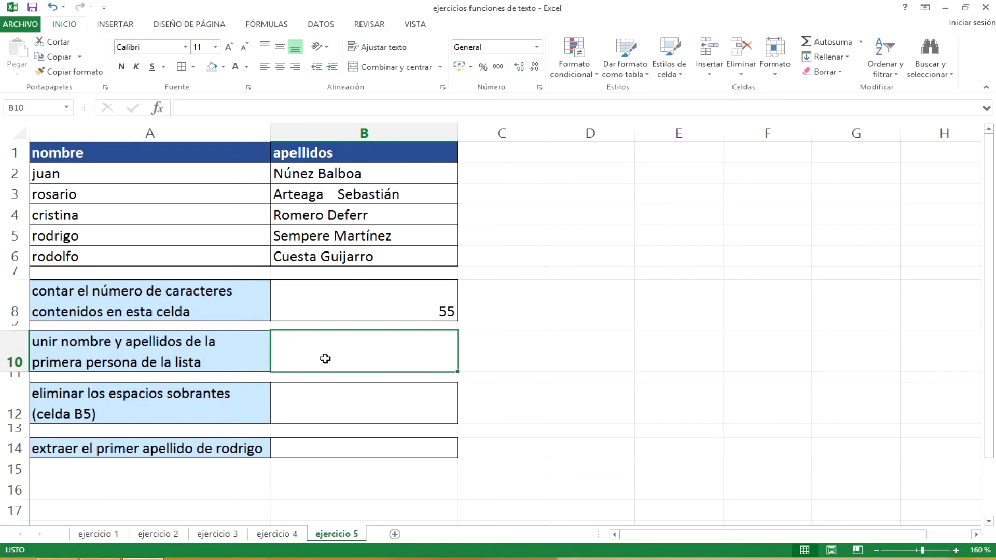
pyautogui.write('=')
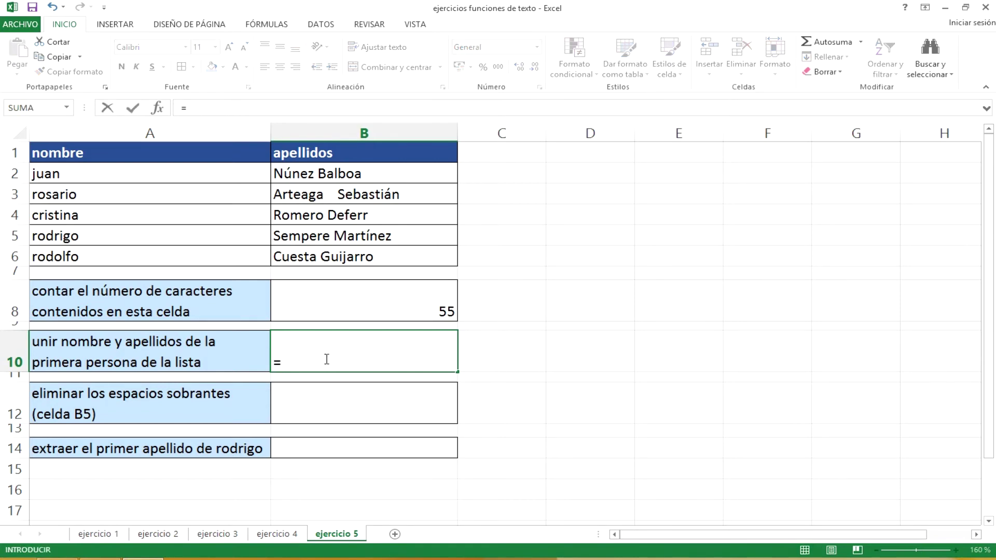
pyautogui.write('co')
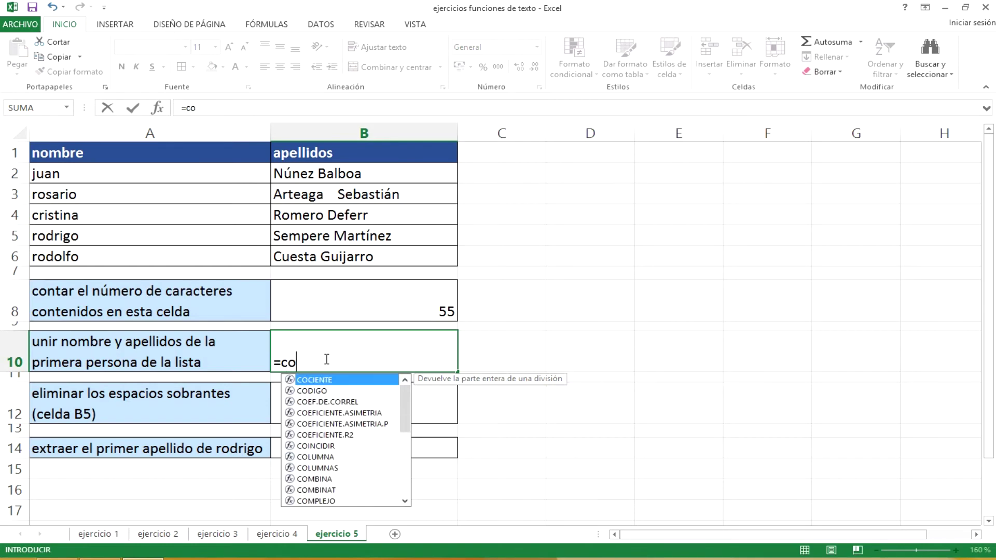
pyautogui.write('ncatenar')
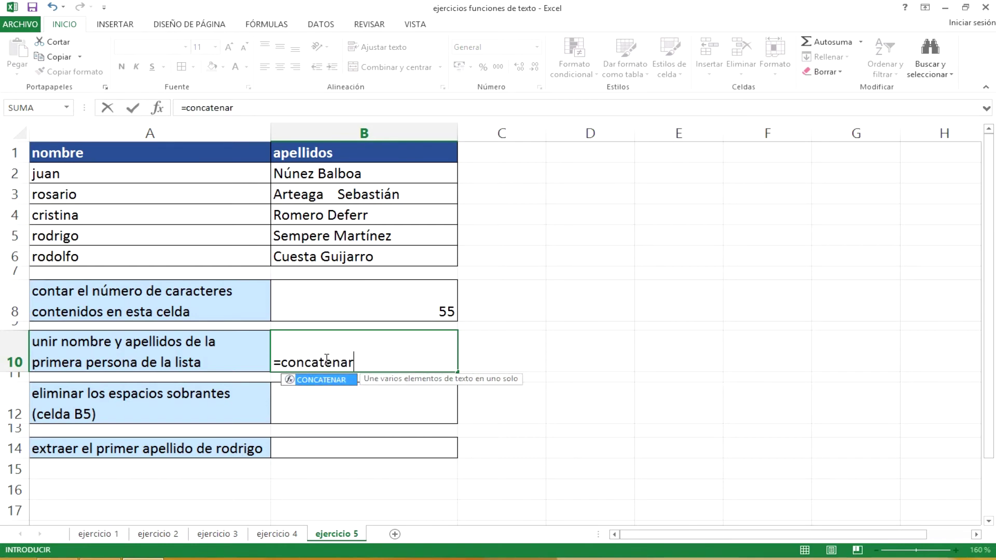
pyautogui.write('(')
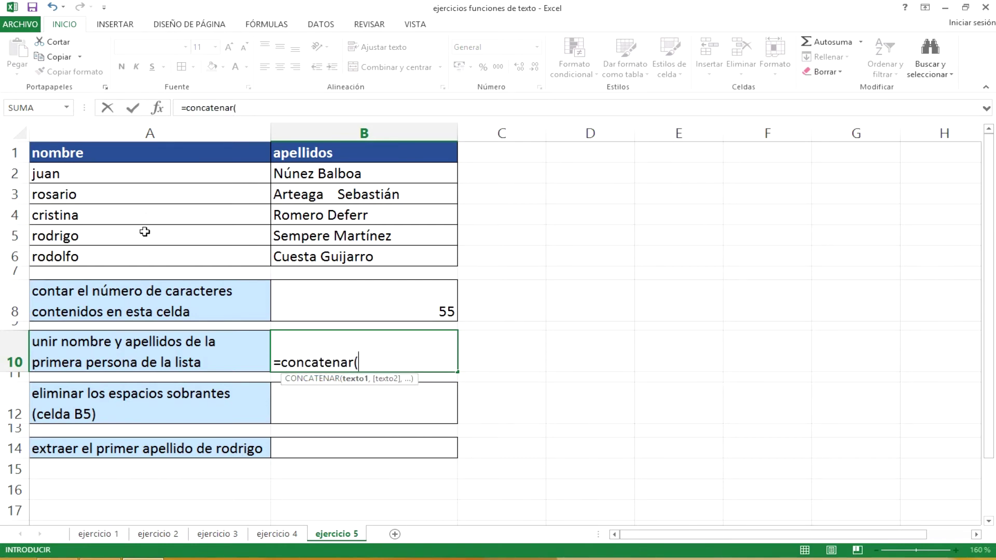
pyautogui.click(164, 174)
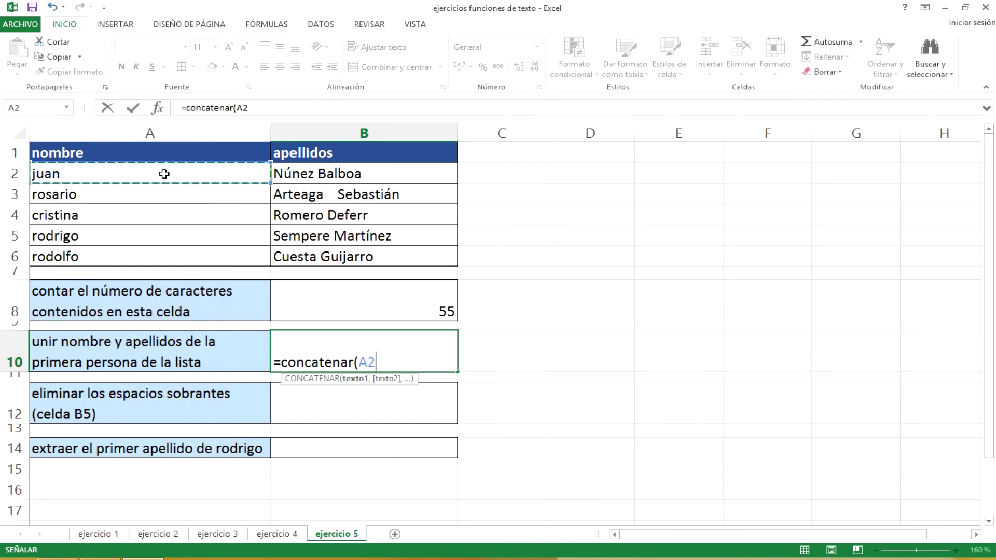
pyautogui.write(',')
pyautogui.click(311, 174)
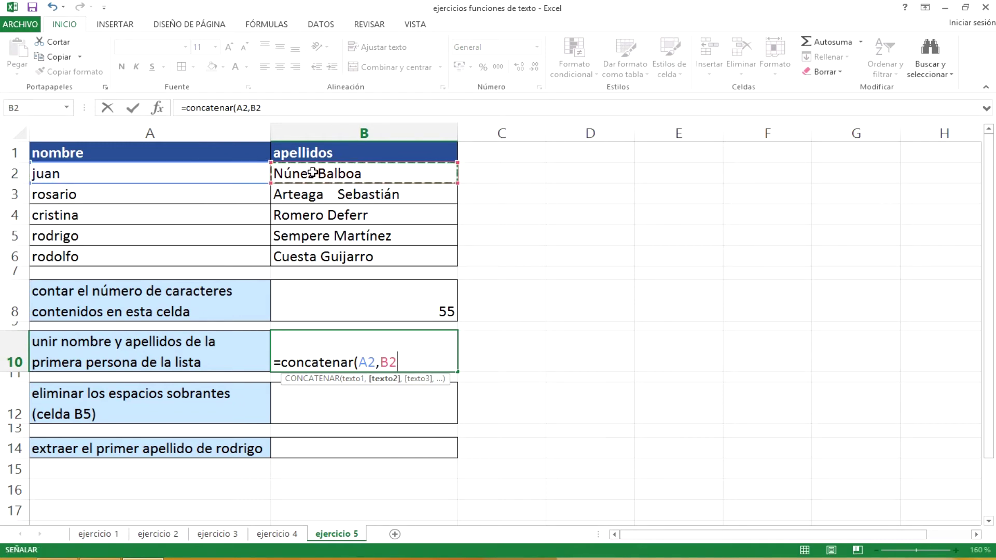
pyautogui.write(')')
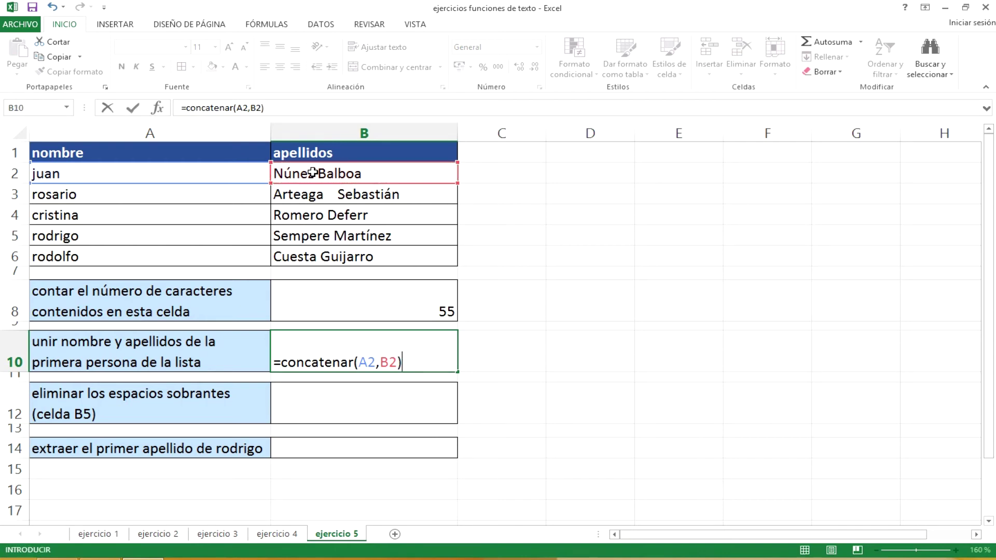
pyautogui.press('Return')
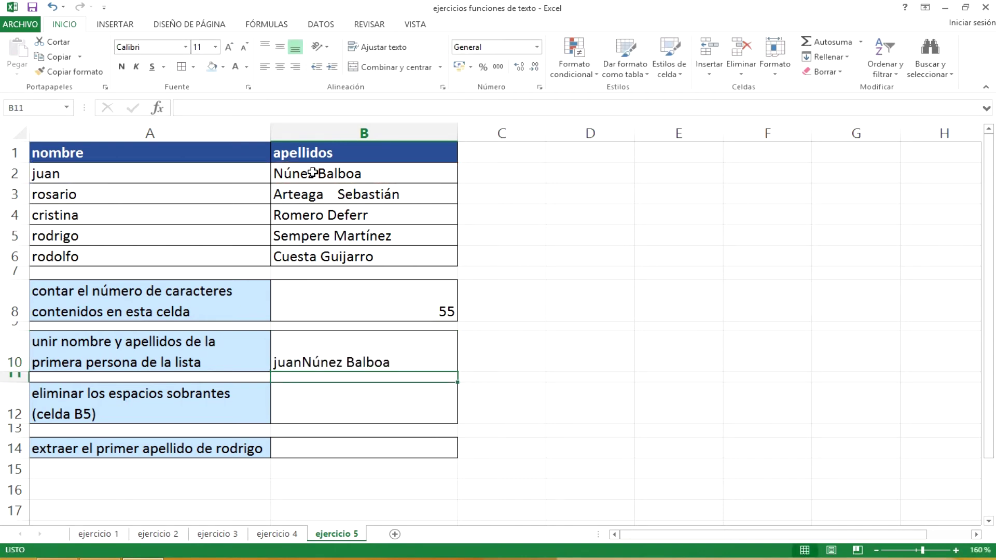
pyautogui.click(301, 399)
pyautogui.click(311, 364)
pyautogui.click(316, 395)
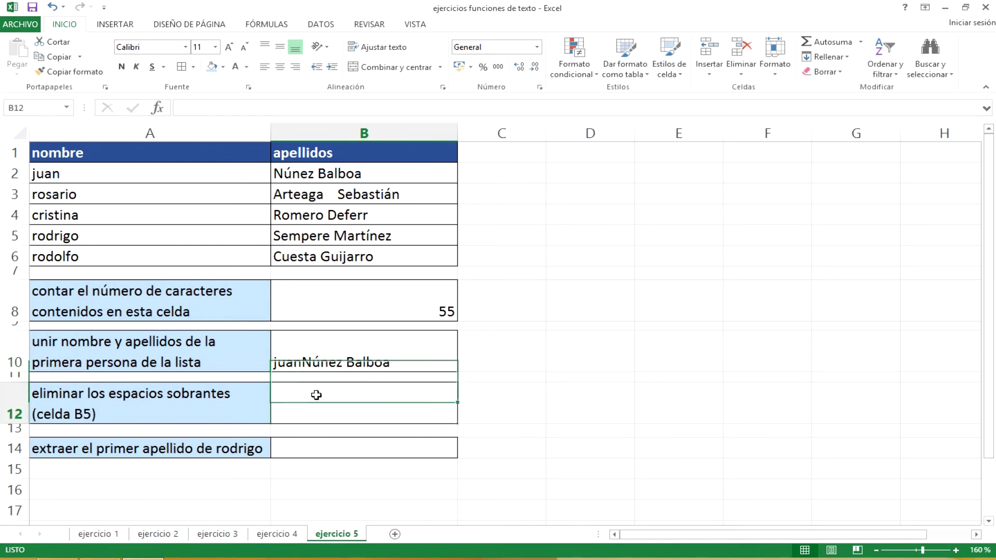
pyautogui.write('=')
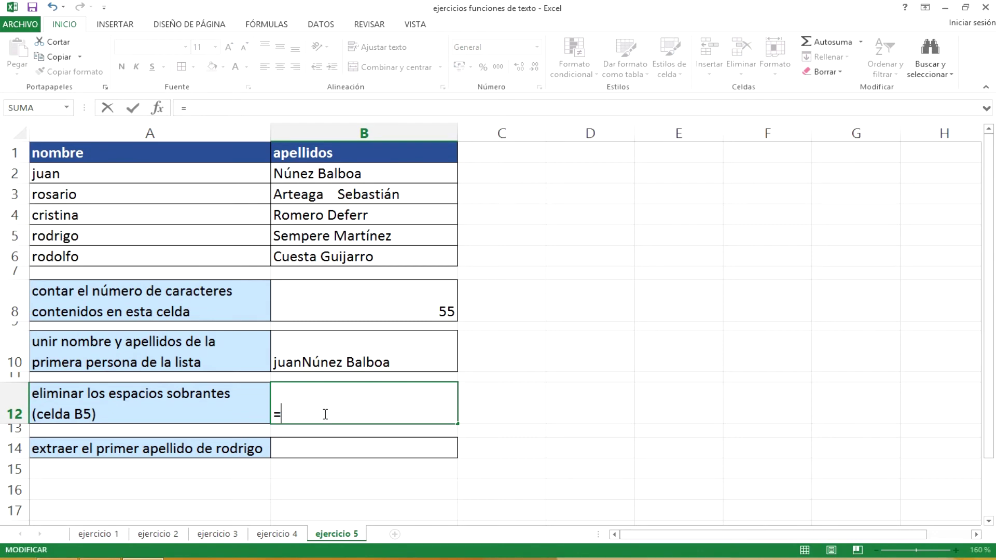
pyautogui.write('espacios(')
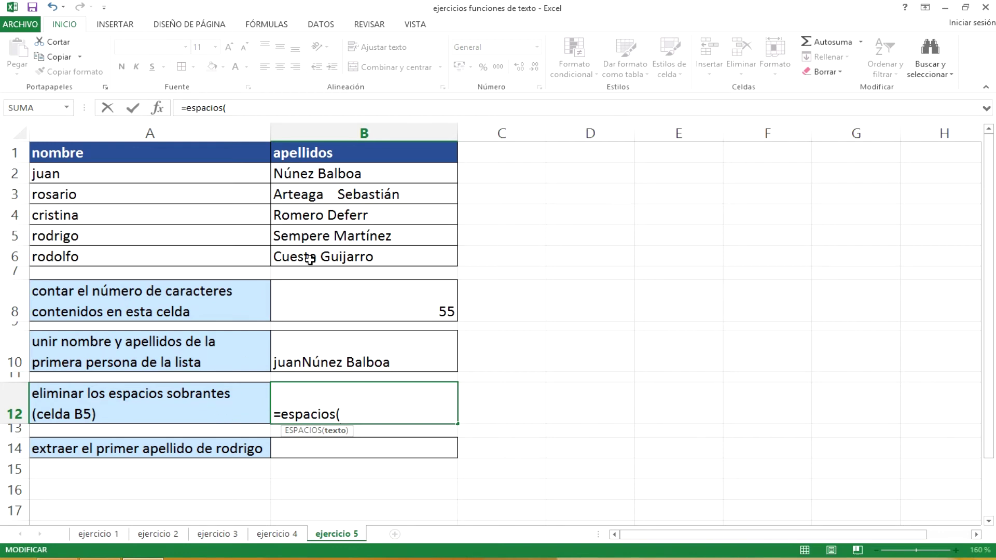
pyautogui.click(326, 236)
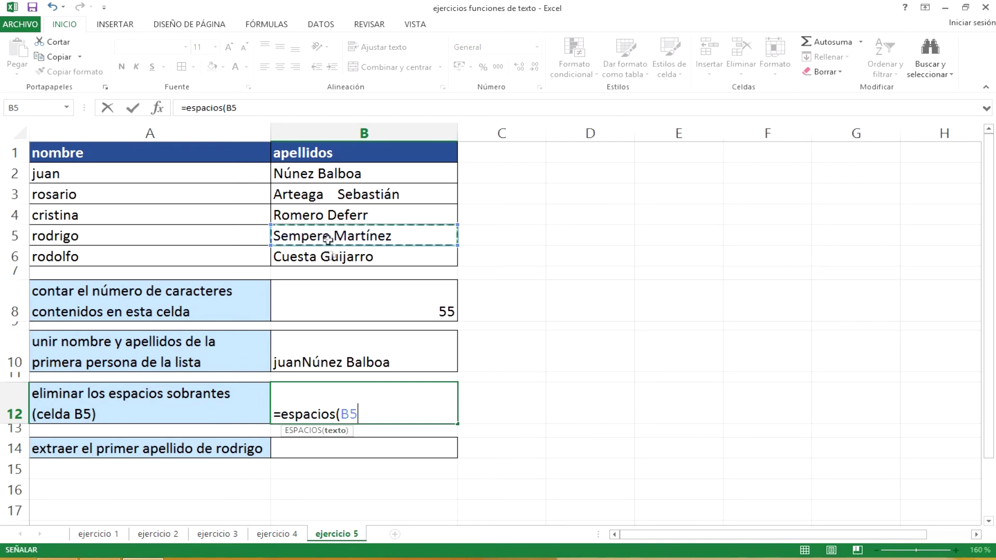
pyautogui.write('=')
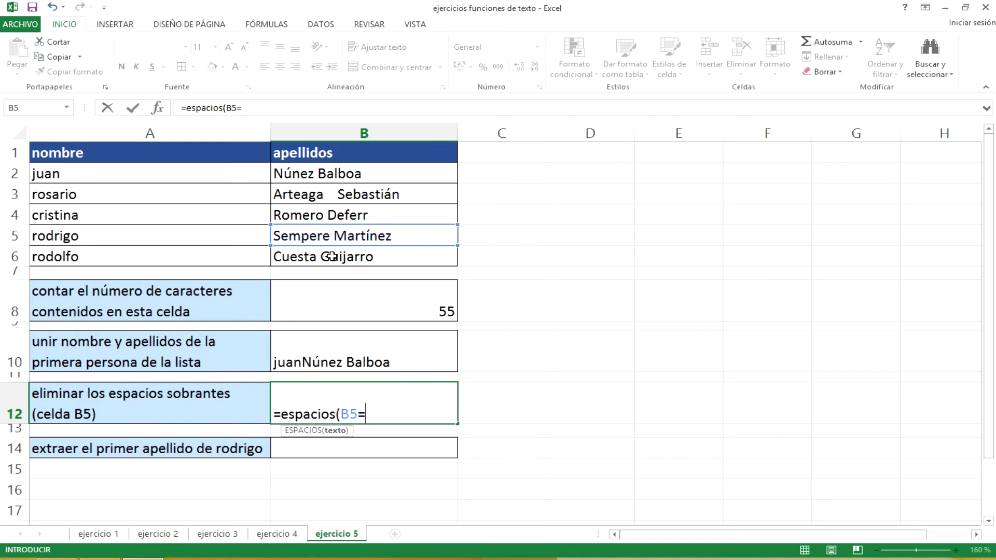
pyautogui.press('BackSpace')
pyautogui.write('=')
pyautogui.press('BackSpace')
pyautogui.write(')')
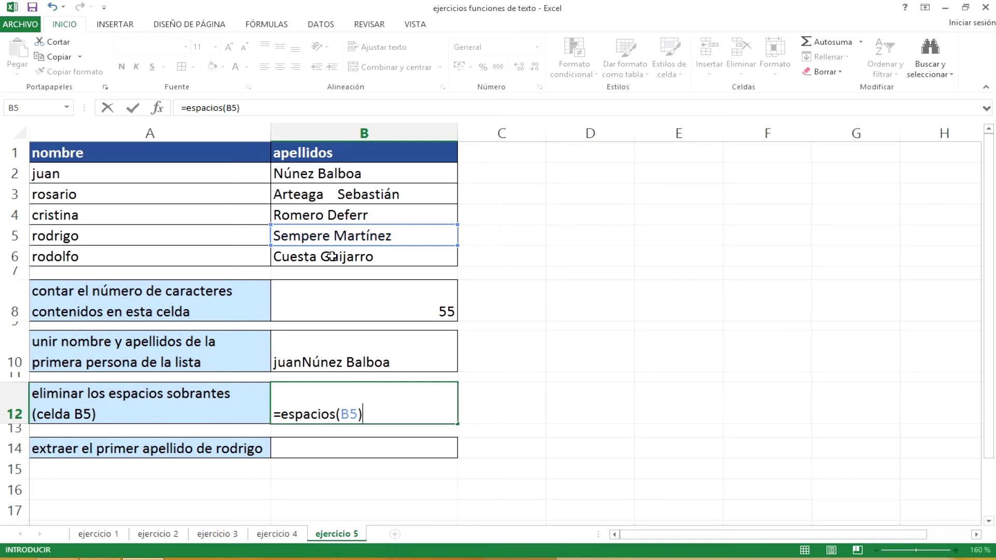
pyautogui.press('Return')
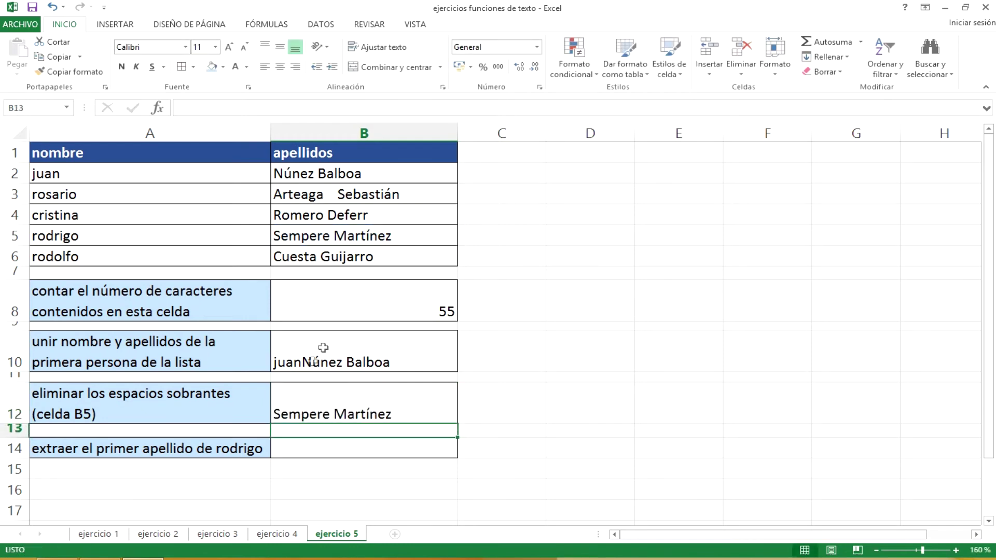
pyautogui.click(321, 414)
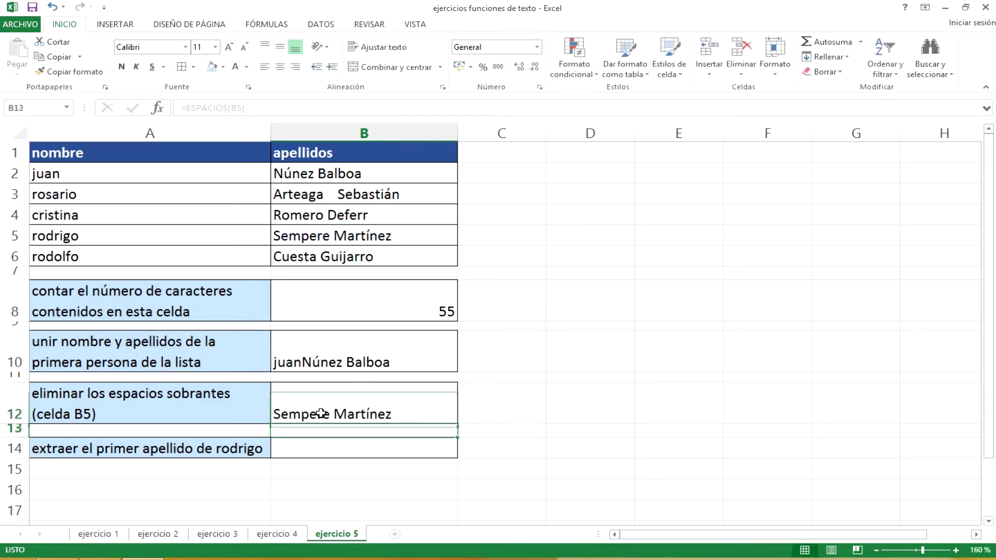
pyautogui.click(323, 444)
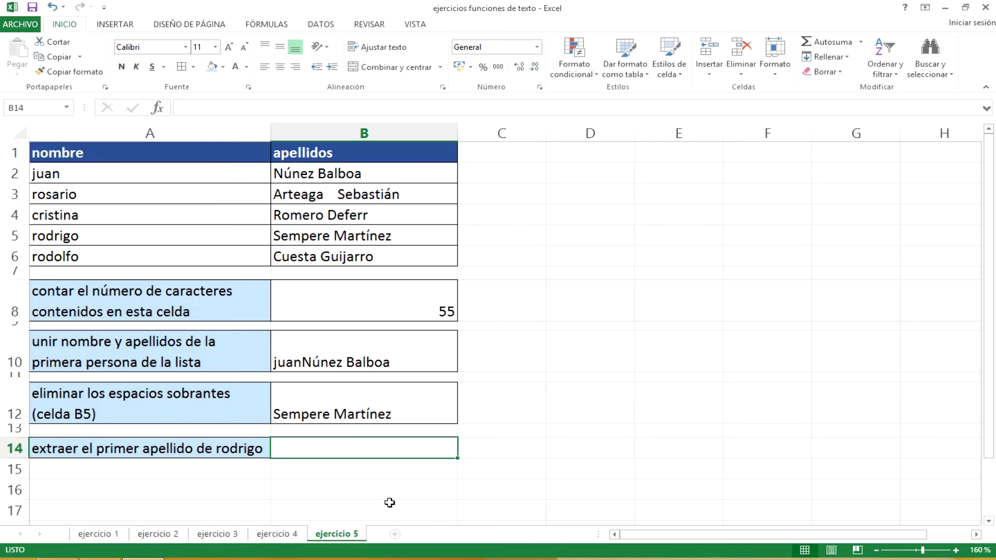
# - Enter =IZQUIERDA(B5,HALLAR(" ",B5,1)) in B14 to return Sempere
pyautogui.write('=')
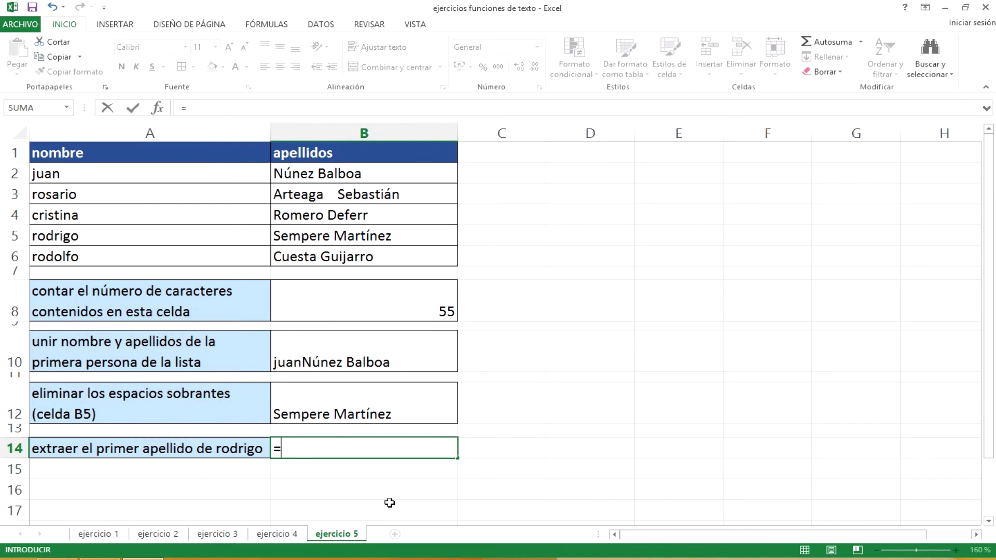
pyautogui.write('izquierda')
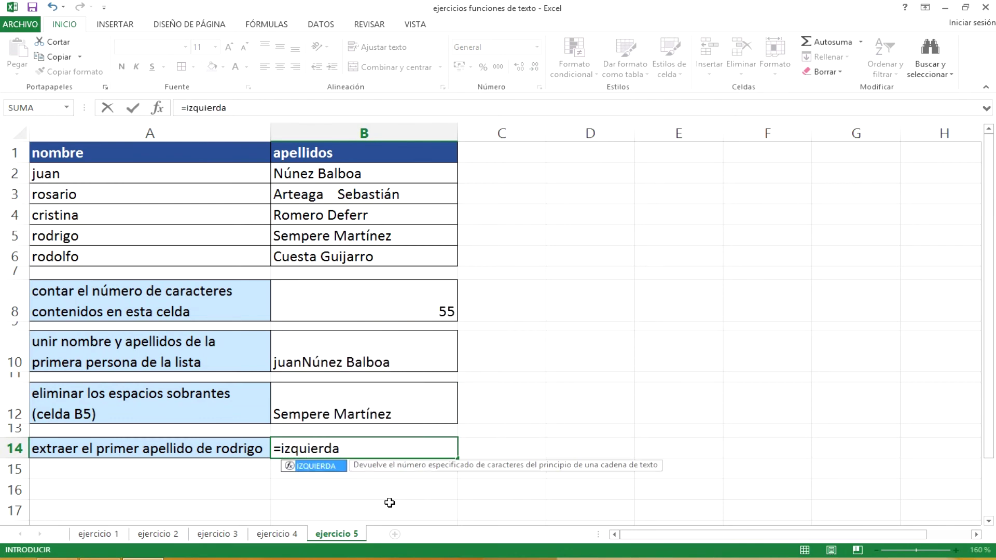
pyautogui.write('(')
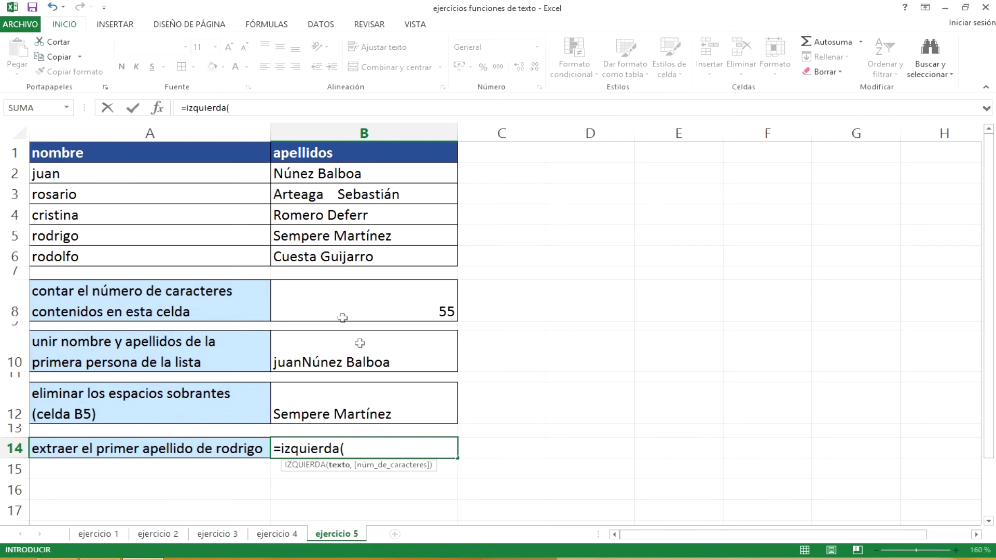
pyautogui.click(304, 238)
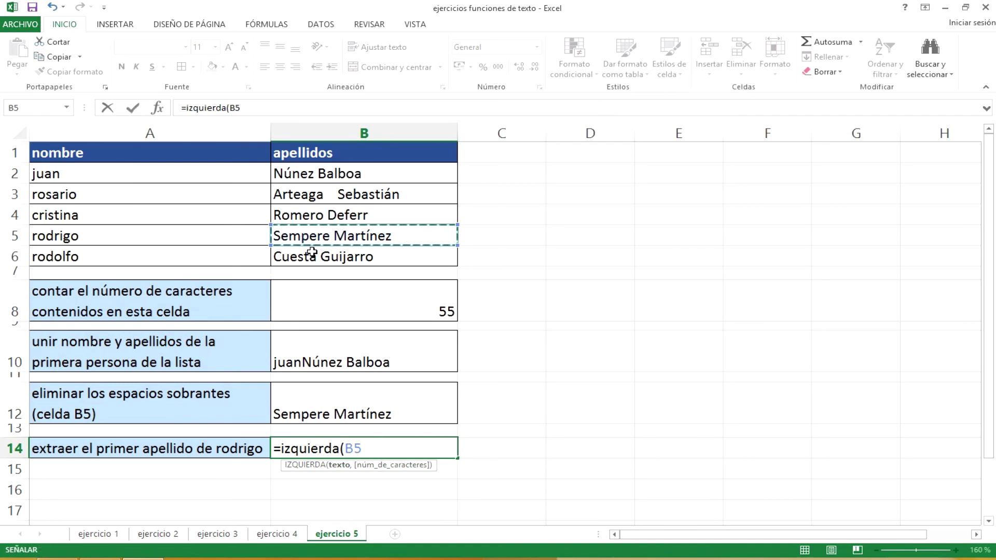
pyautogui.write(',,')
pyautogui.press('BackSpace')
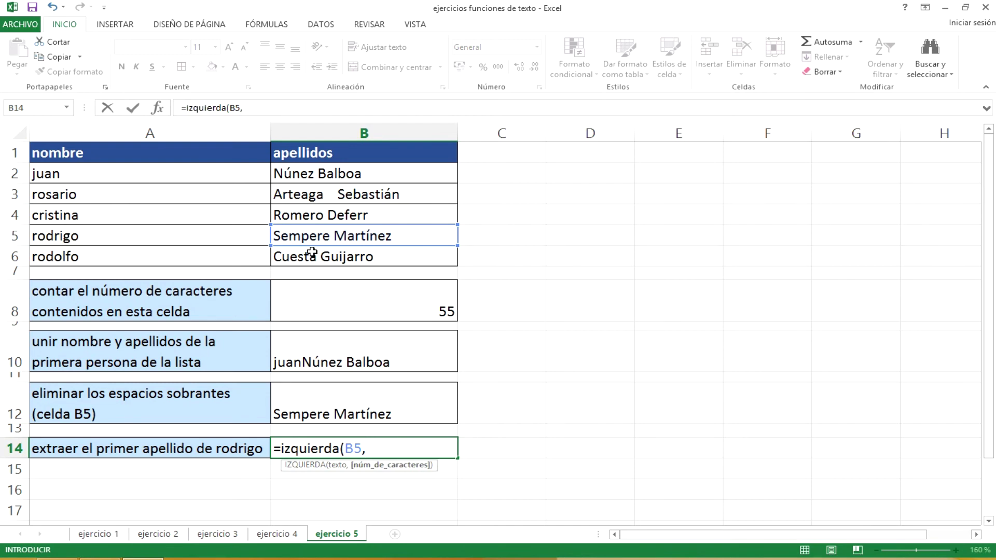
pyautogui.write('hallar')
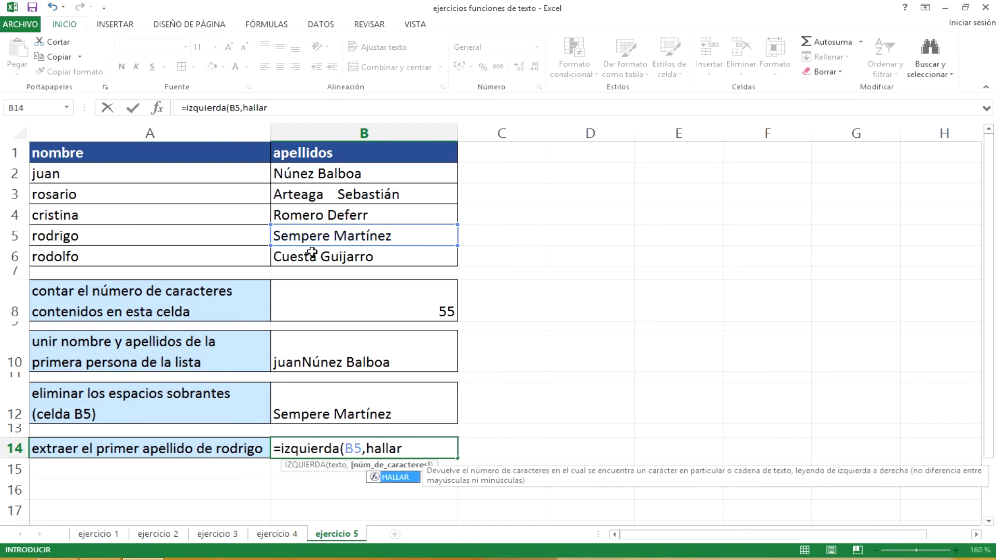
pyautogui.write('(')
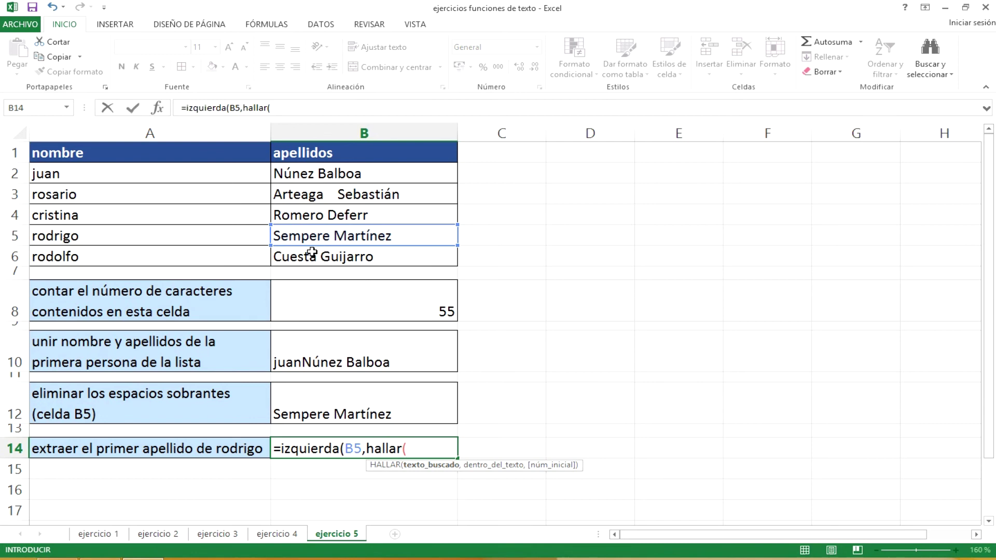
pyautogui.write('"')
pyautogui.write(' "')
pyautogui.write(',')
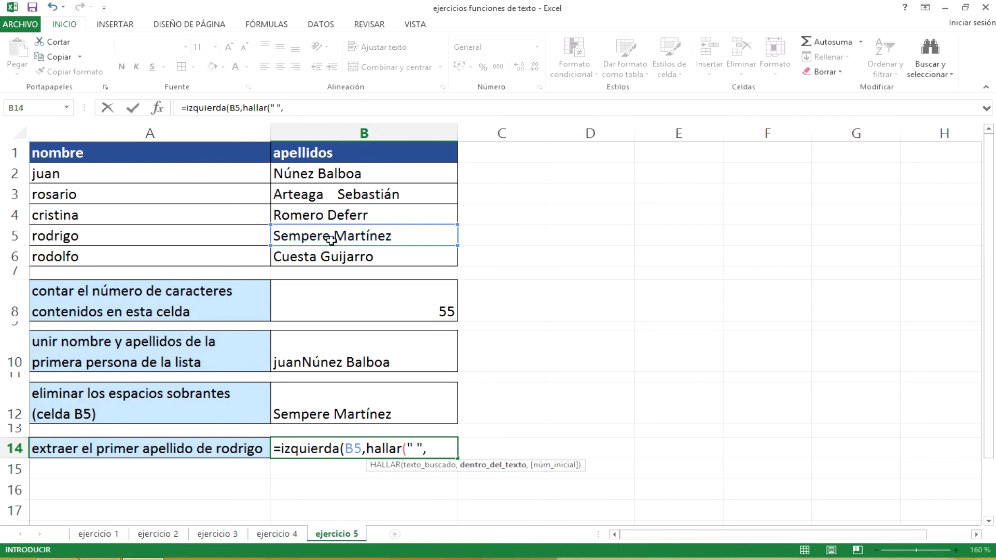
pyautogui.click(333, 239)
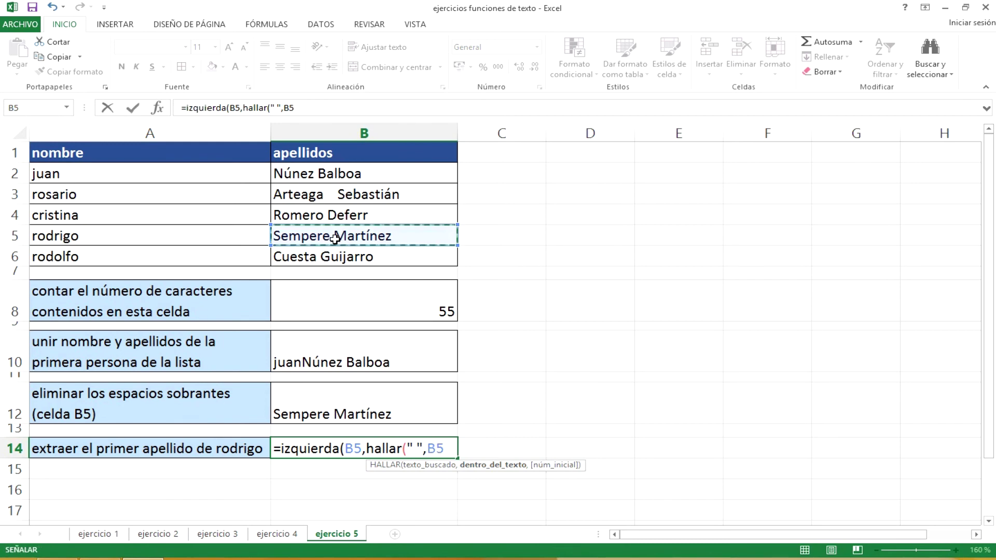
pyautogui.write(',1))')
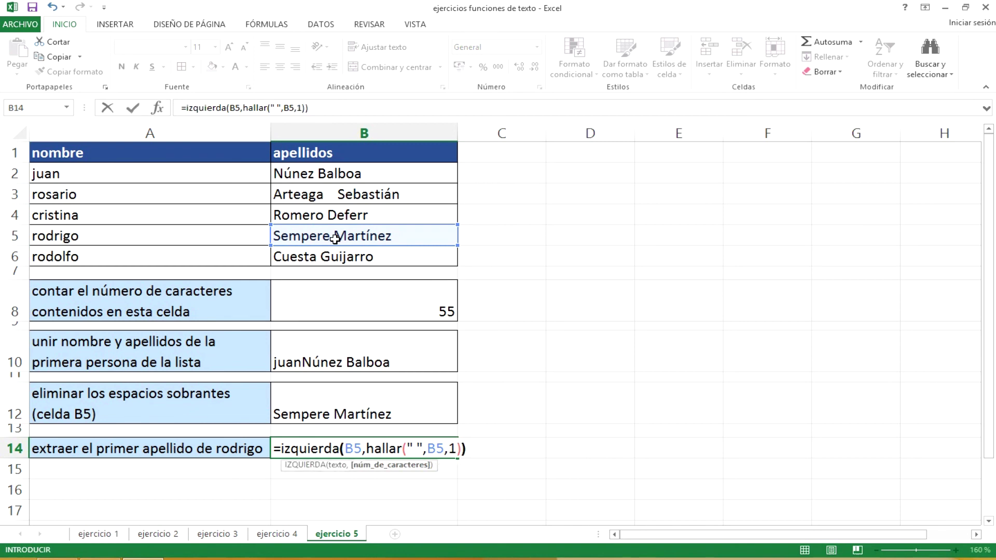
pyautogui.press('Return')
# - Review the B14 first-surname formula and confirm it unchanged
pyautogui.click(373, 449)
pyautogui.doubleClick(372, 450)
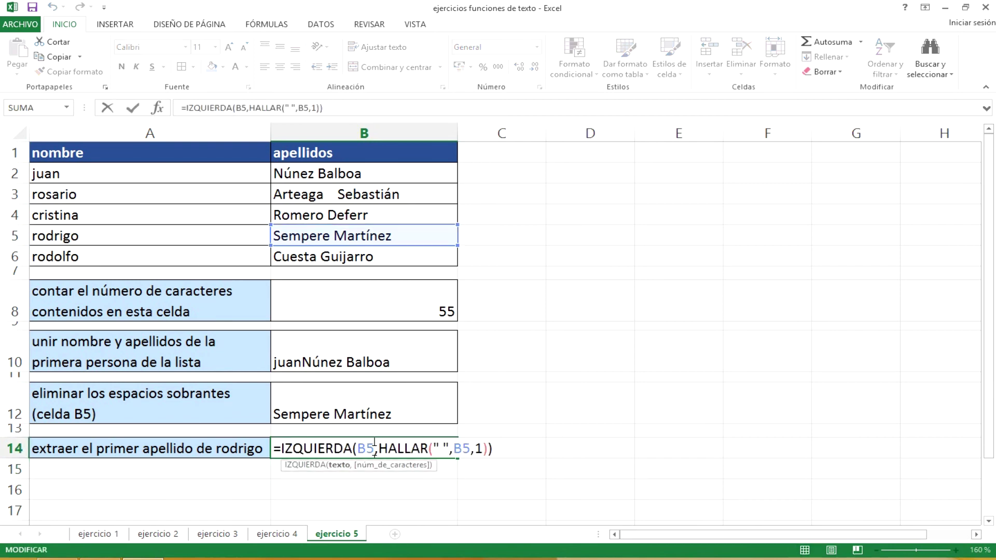
pyautogui.press('Return')
pyautogui.click(541, 449)
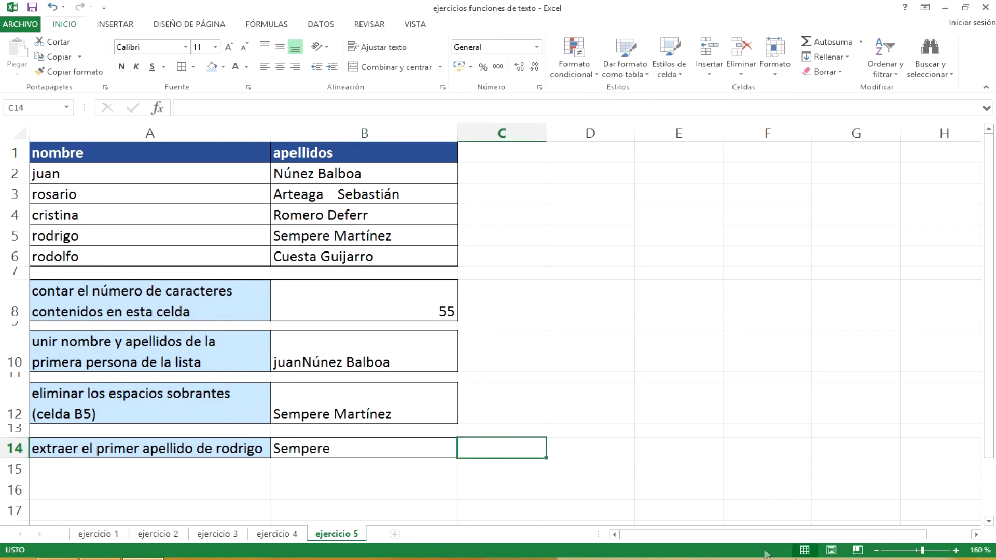
pyautogui.click(766, 554)
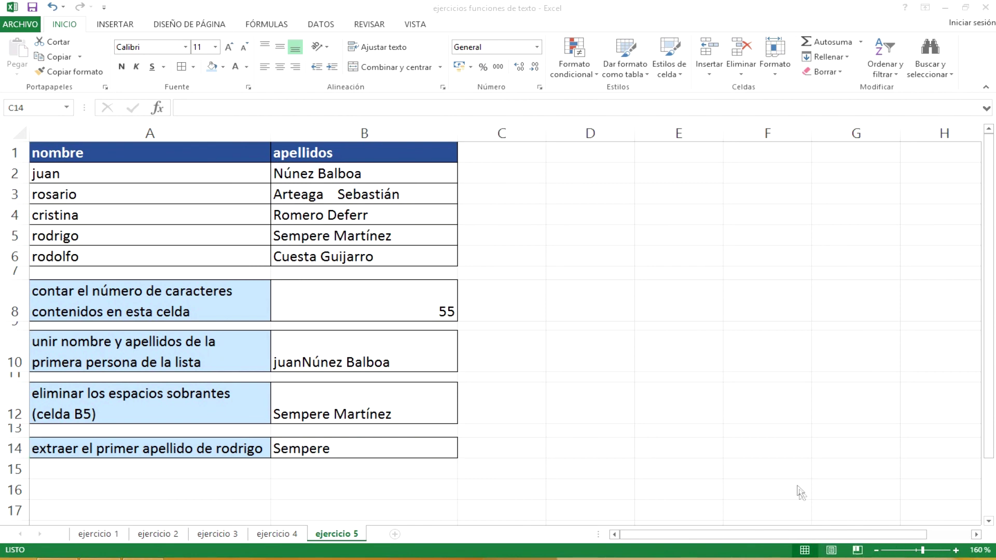